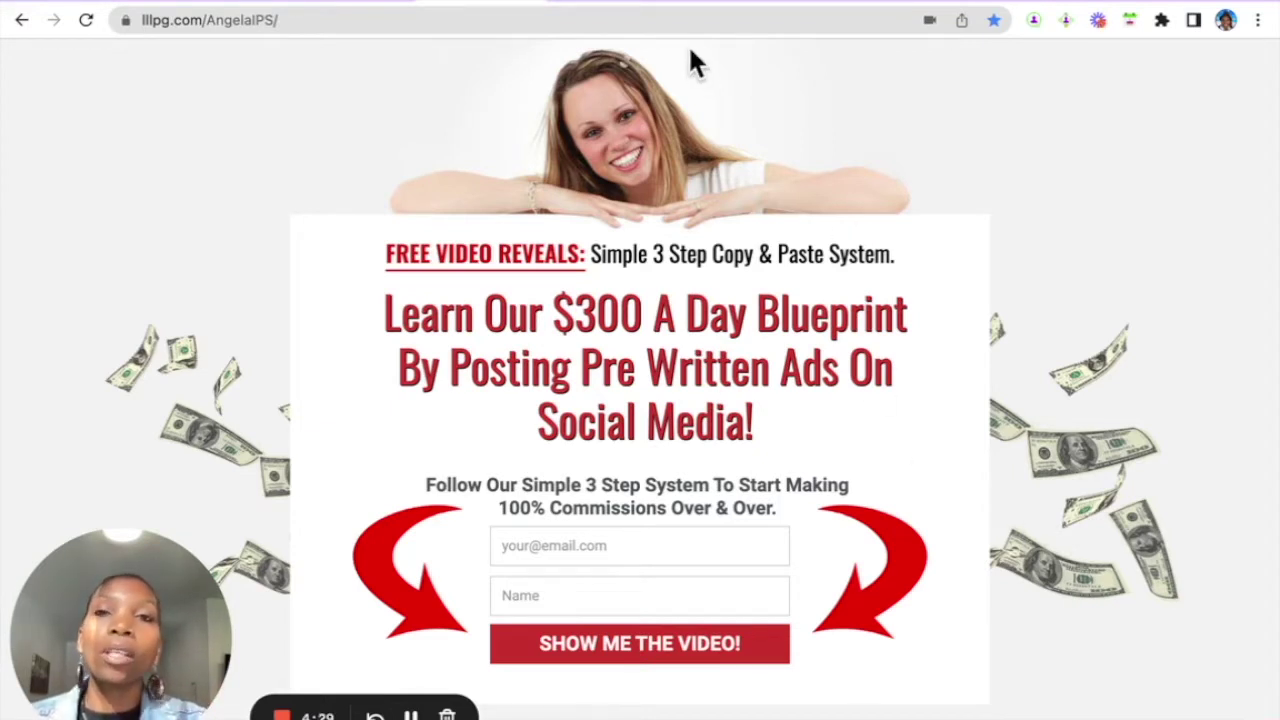
- Switch to the LeadsLeap members dashboard and open Email Marketing > List Manager
left_click(610, 5)
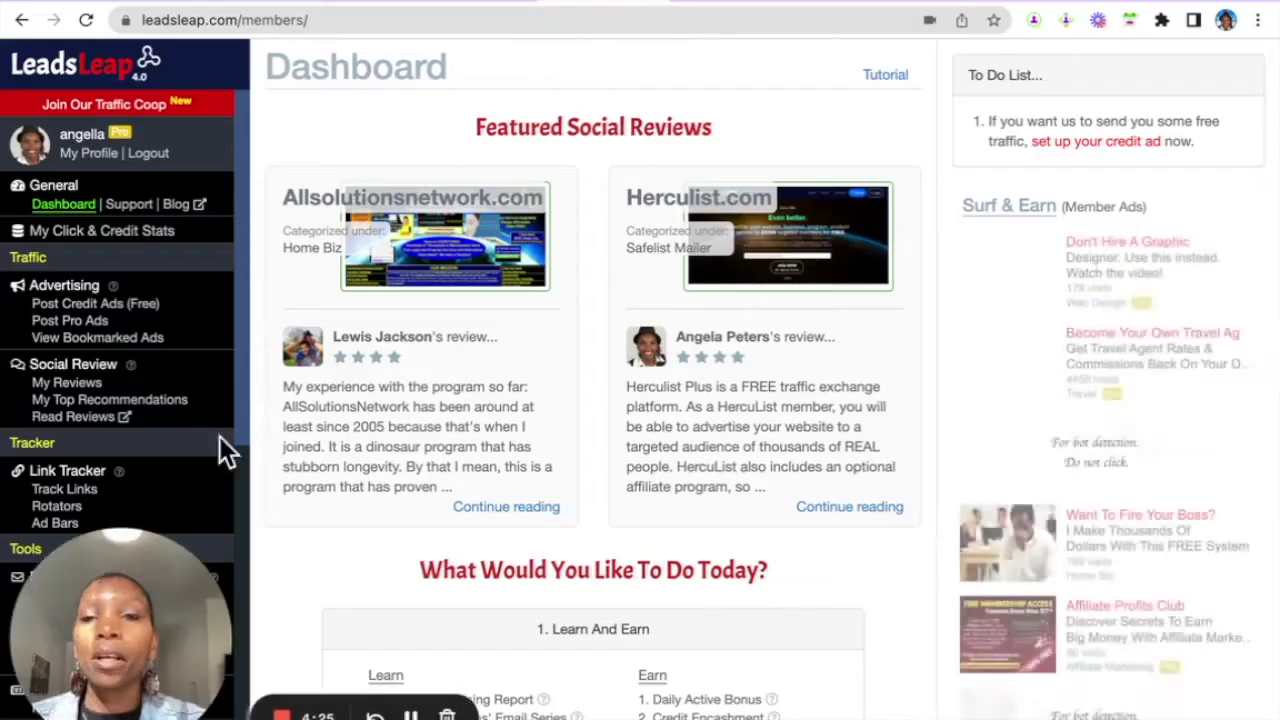
left_click_drag(150, 587, 431, 531)
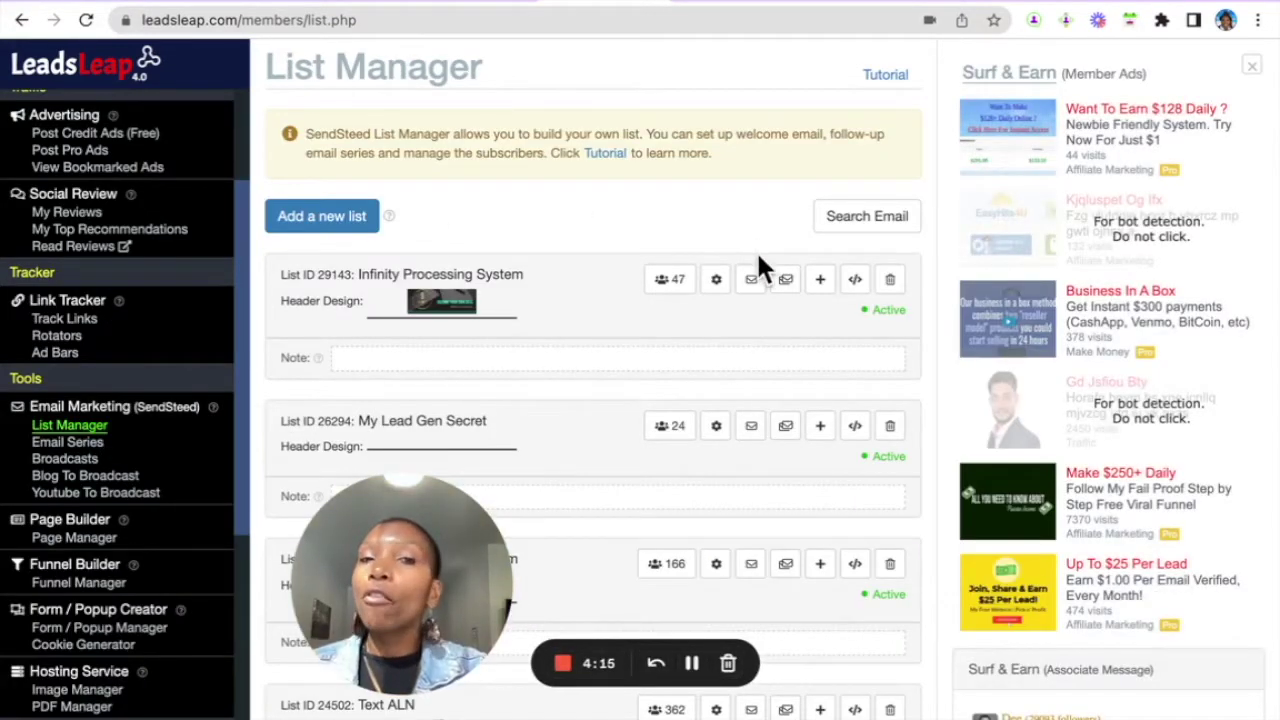
- Review the Infinity Processing System welcome email 'Aloha Partner!' in the editor, then close it unsaved
left_click(752, 281)
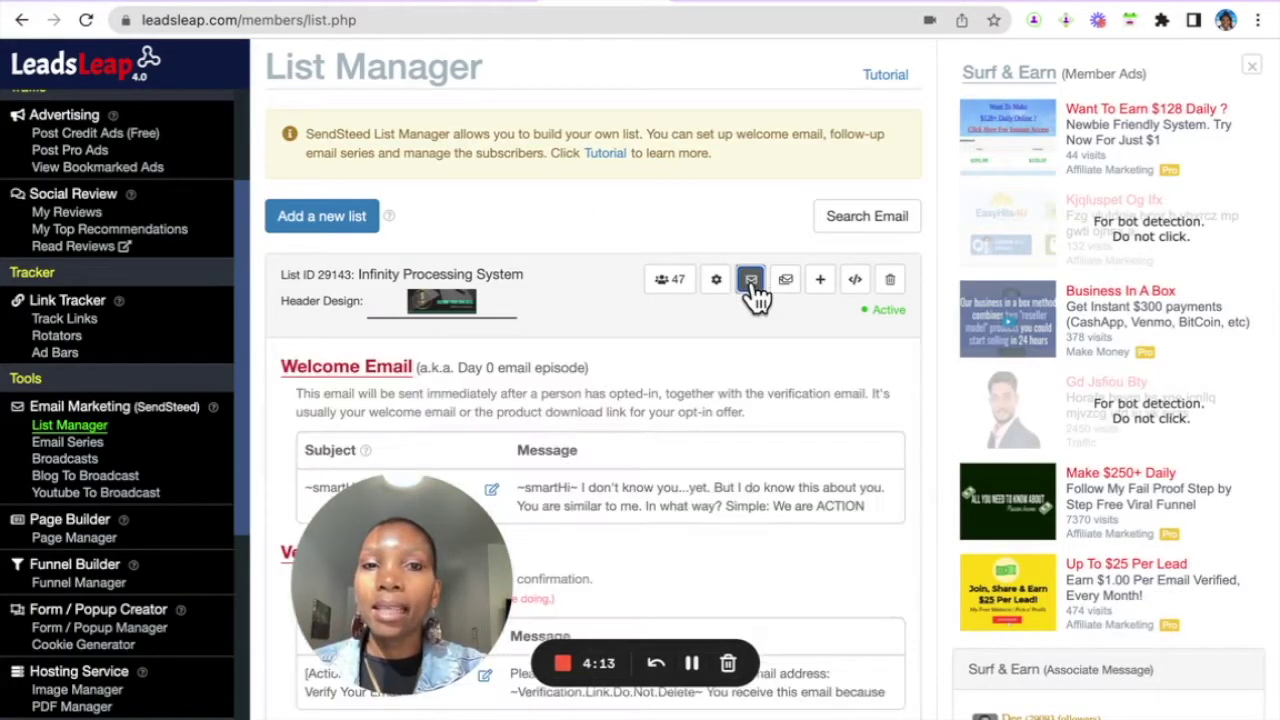
scroll(705, 369, "down", 1)
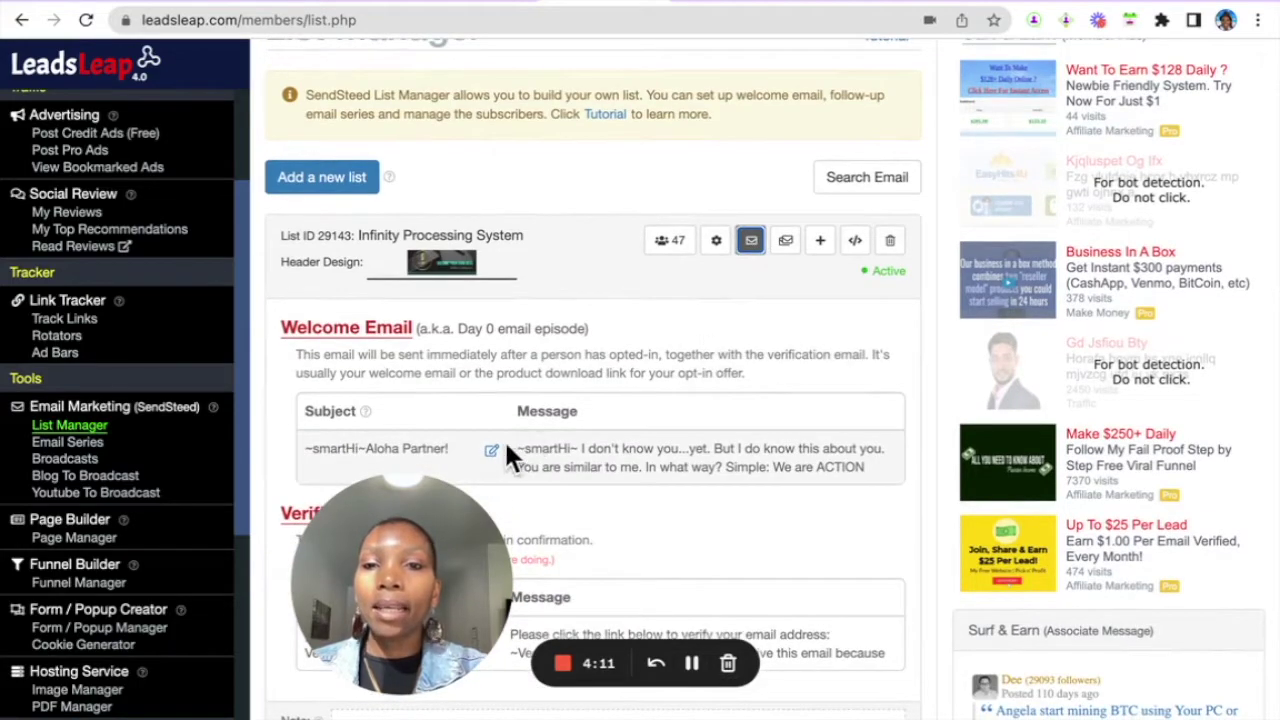
left_click(491, 452)
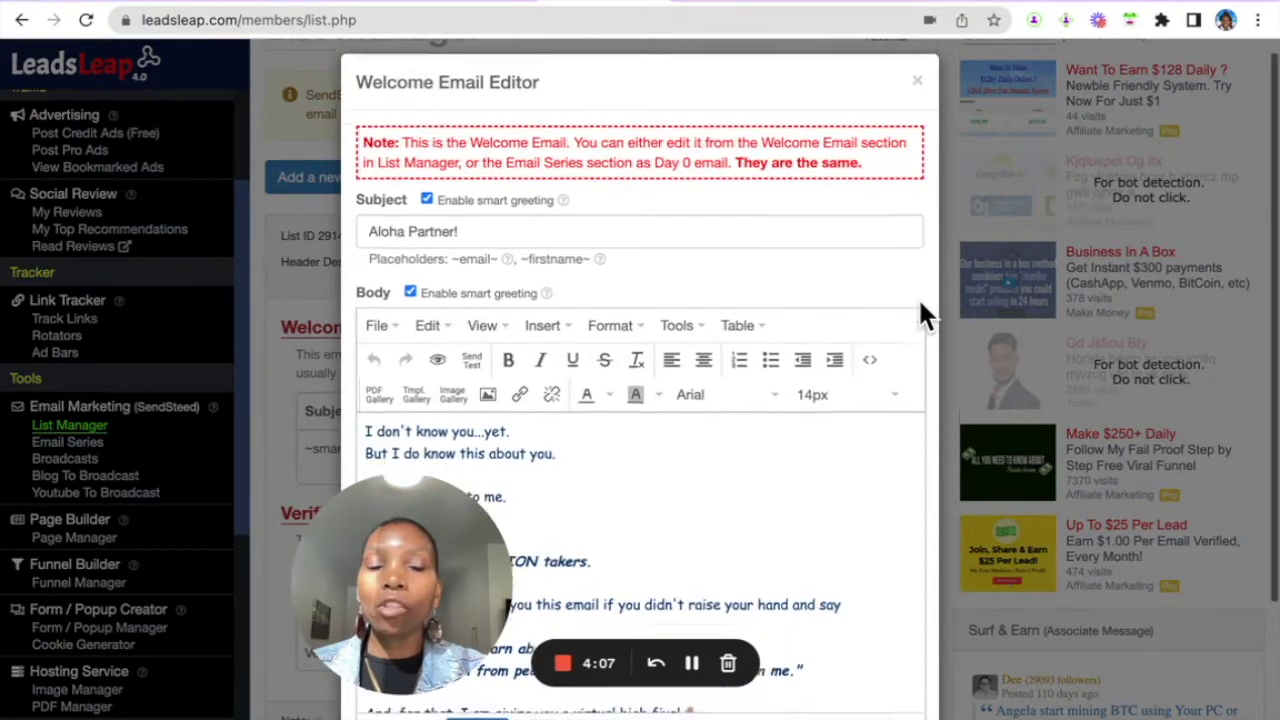
scroll(916, 320, "down", 2)
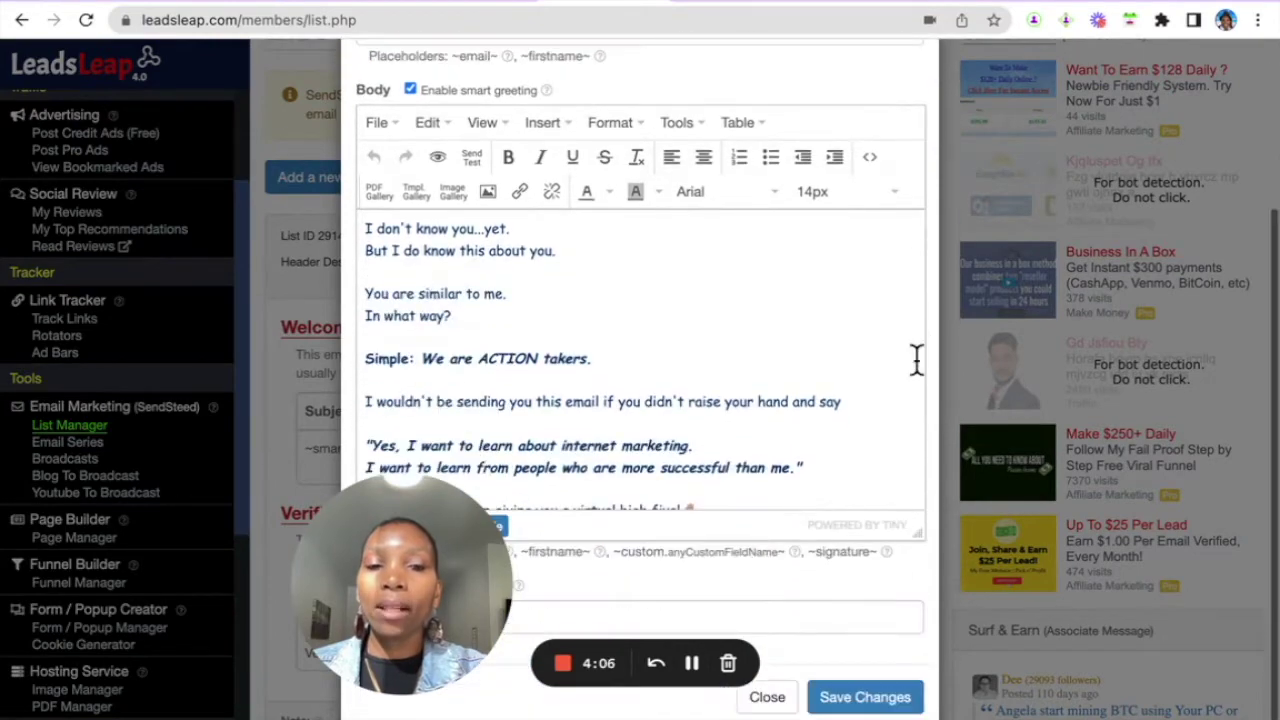
left_click(767, 697)
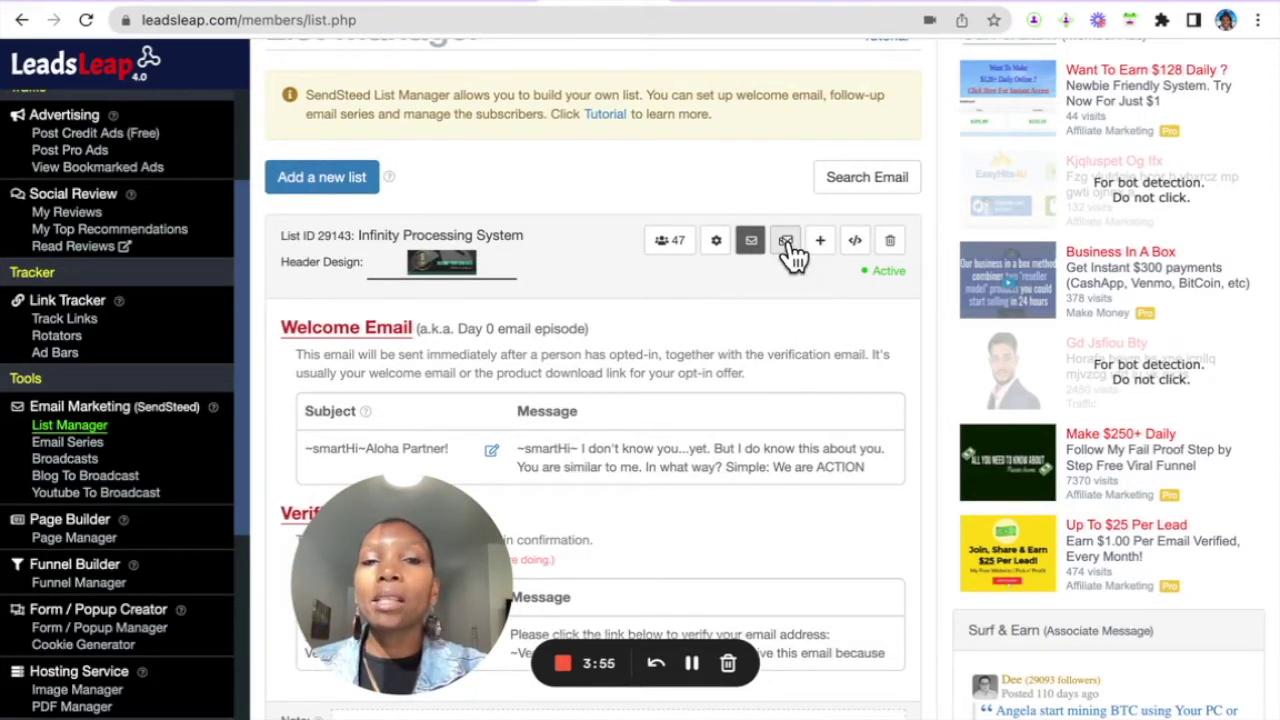
- Show the Infinity Processing System email series, days 0–7, with sent, open and click counts
left_click(788, 248)
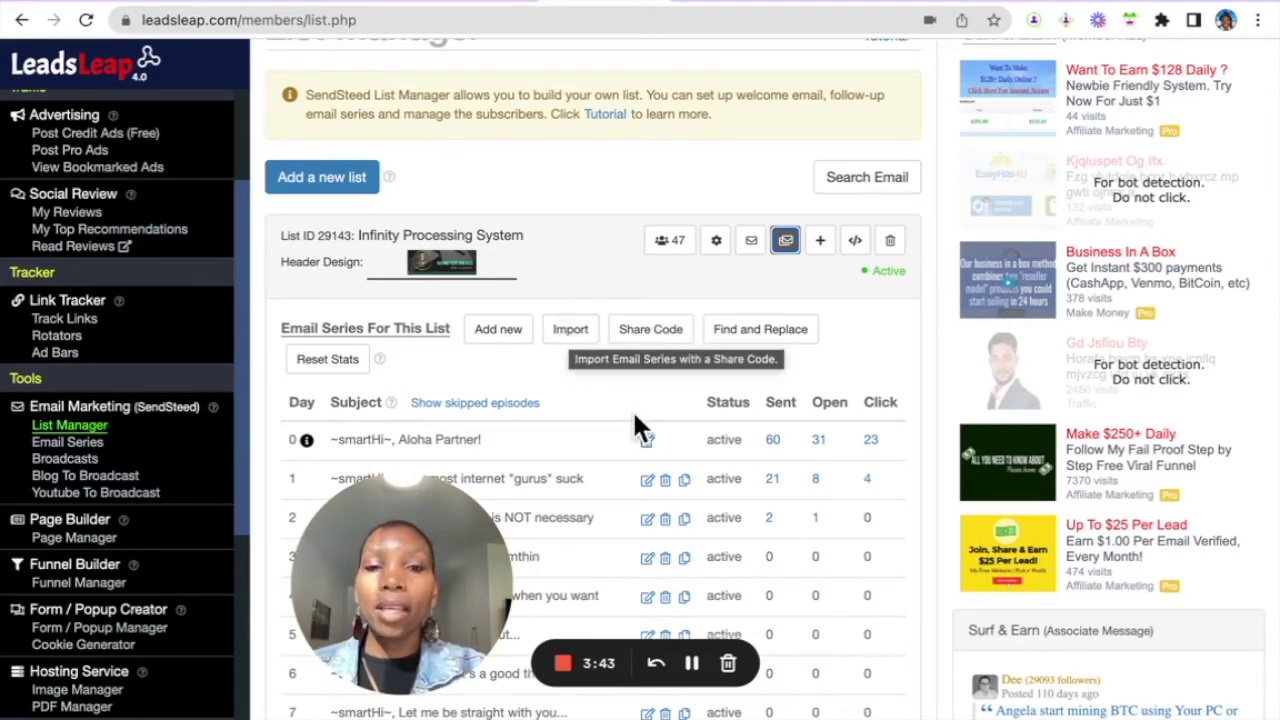
scroll(636, 420, "down", 3)
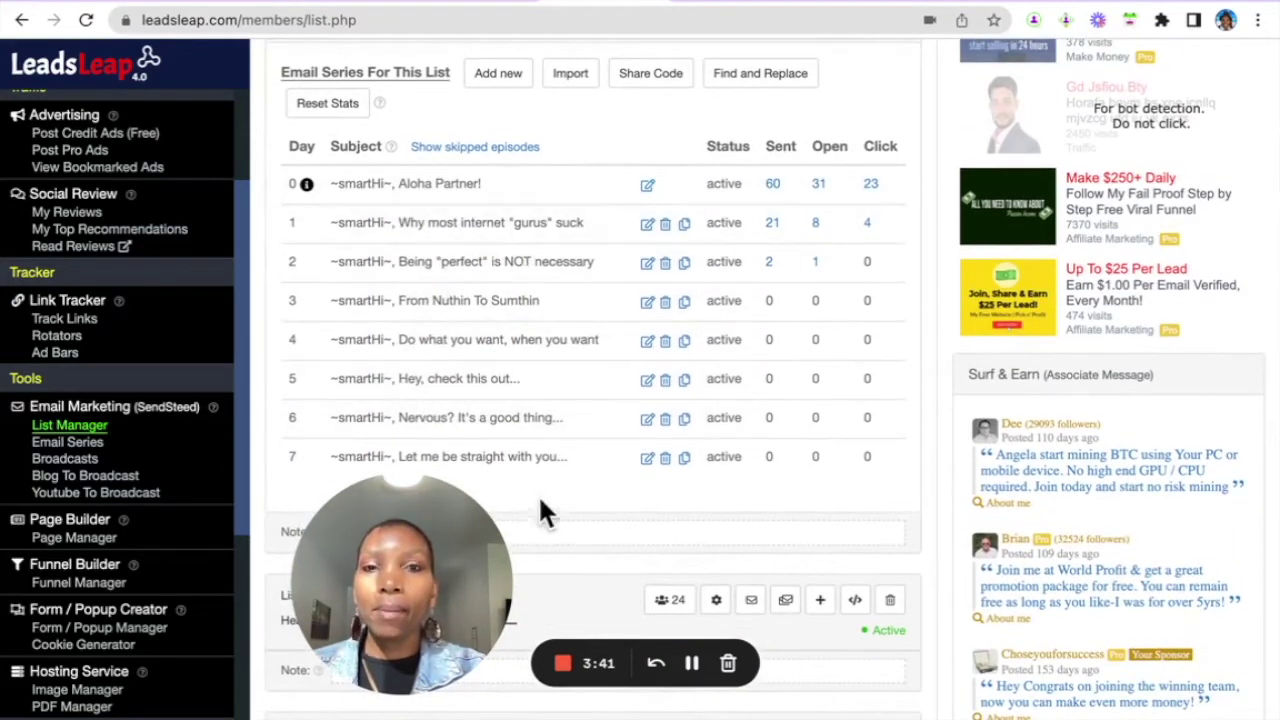
scroll(786, 263, "up", 1)
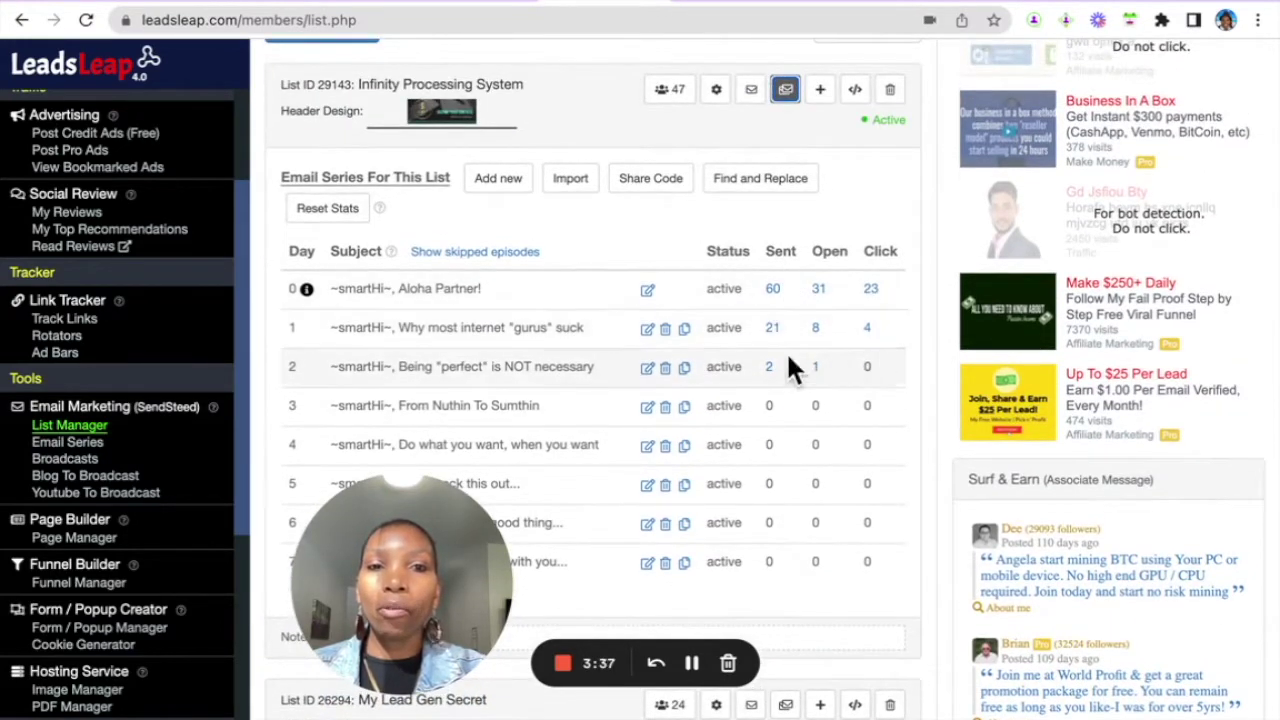
scroll(726, 291, "up", 1)
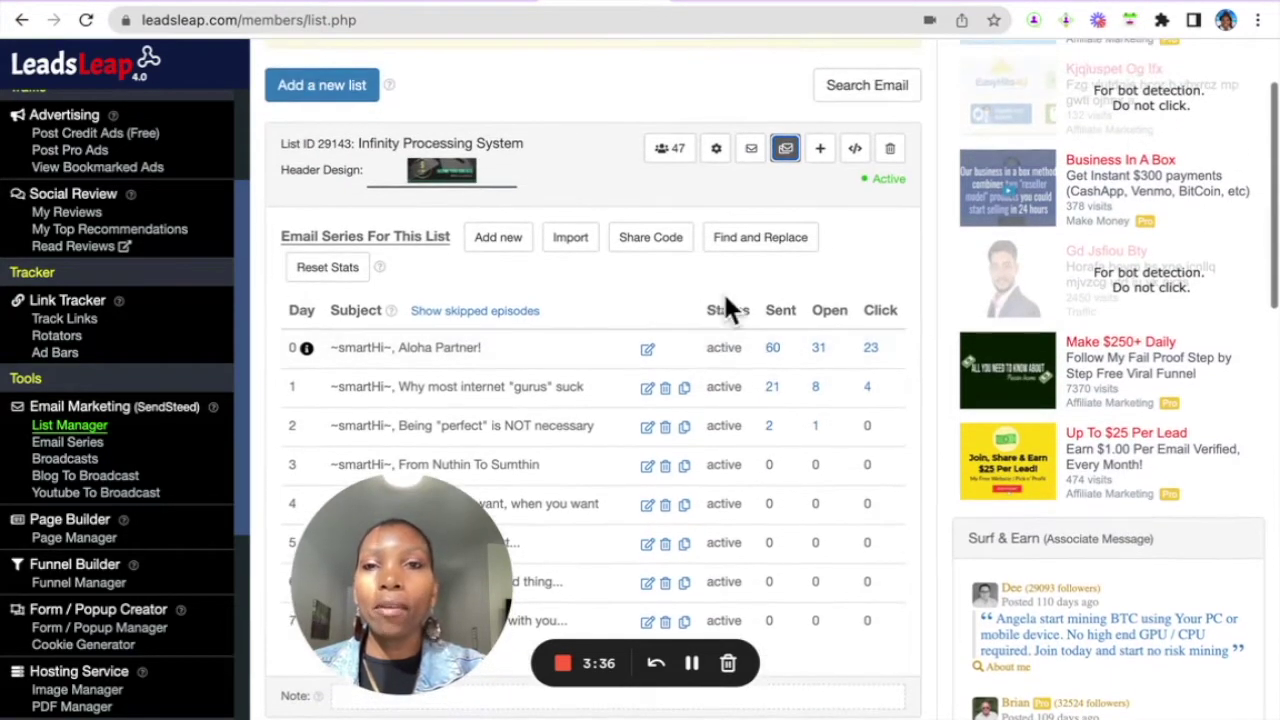
- Import the shared email series by pasted share code, replacing all existing episodes
left_click(574, 243)
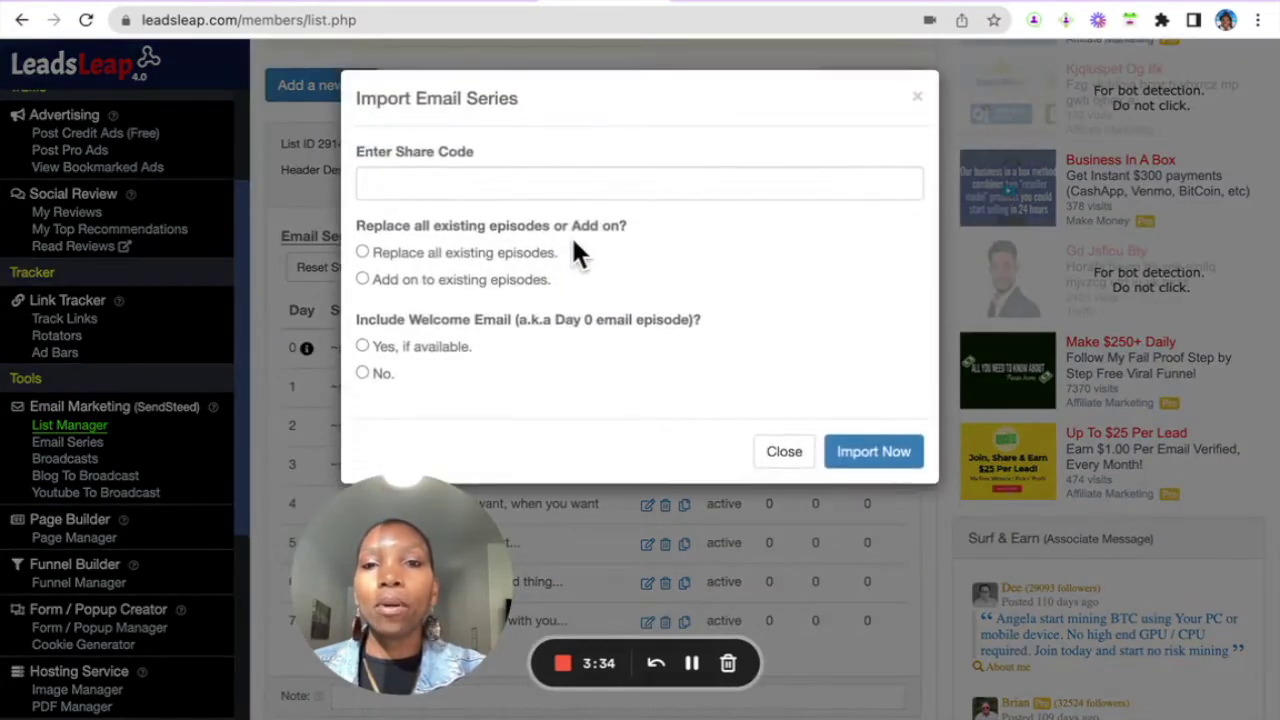
left_click(570, 185)
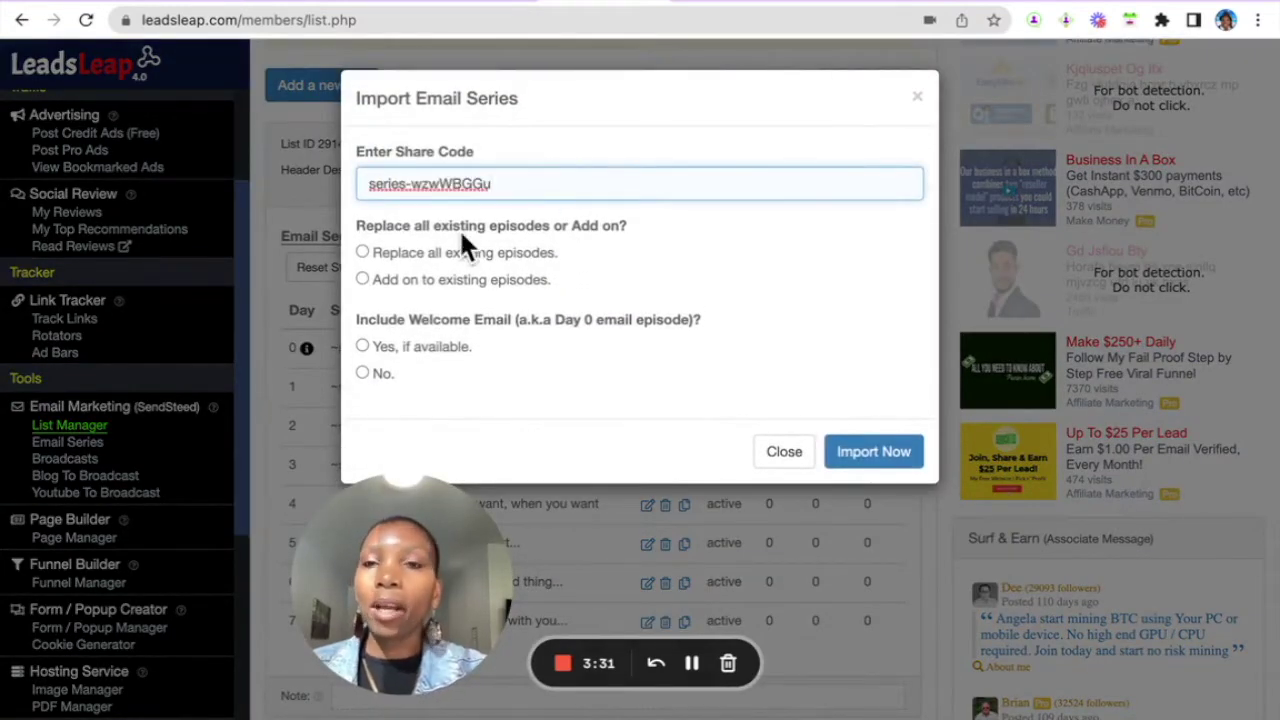
left_click(362, 253)
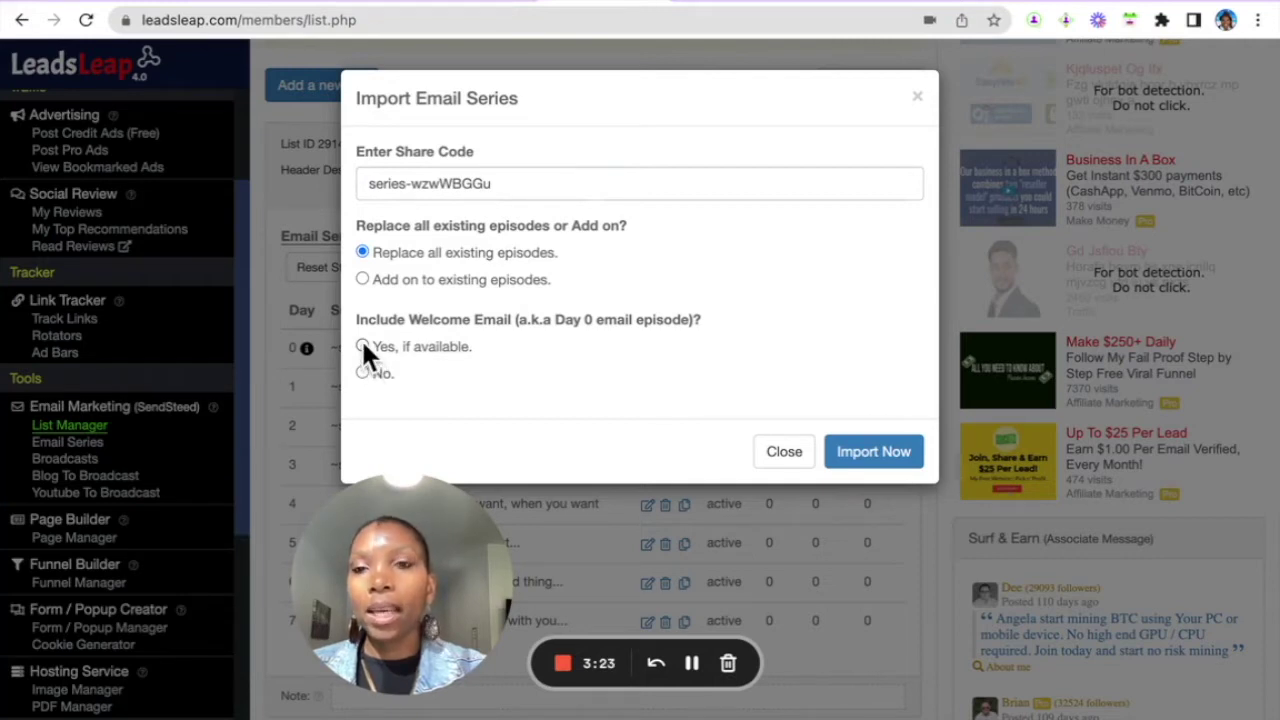
left_click(884, 456)
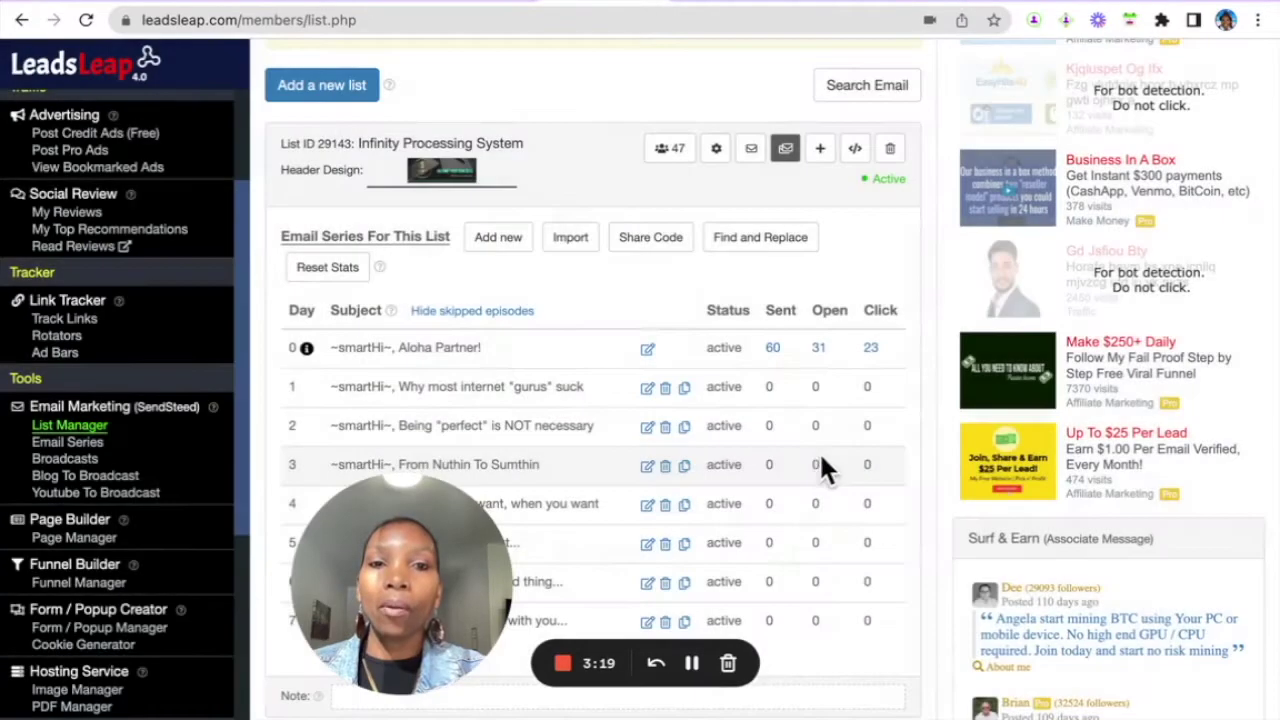
- Open the day 1 email, 'Why most internet gurus suck', in the Email Episode Editor
scroll(777, 318, "up", 1)
scroll(777, 318, "down", 4)
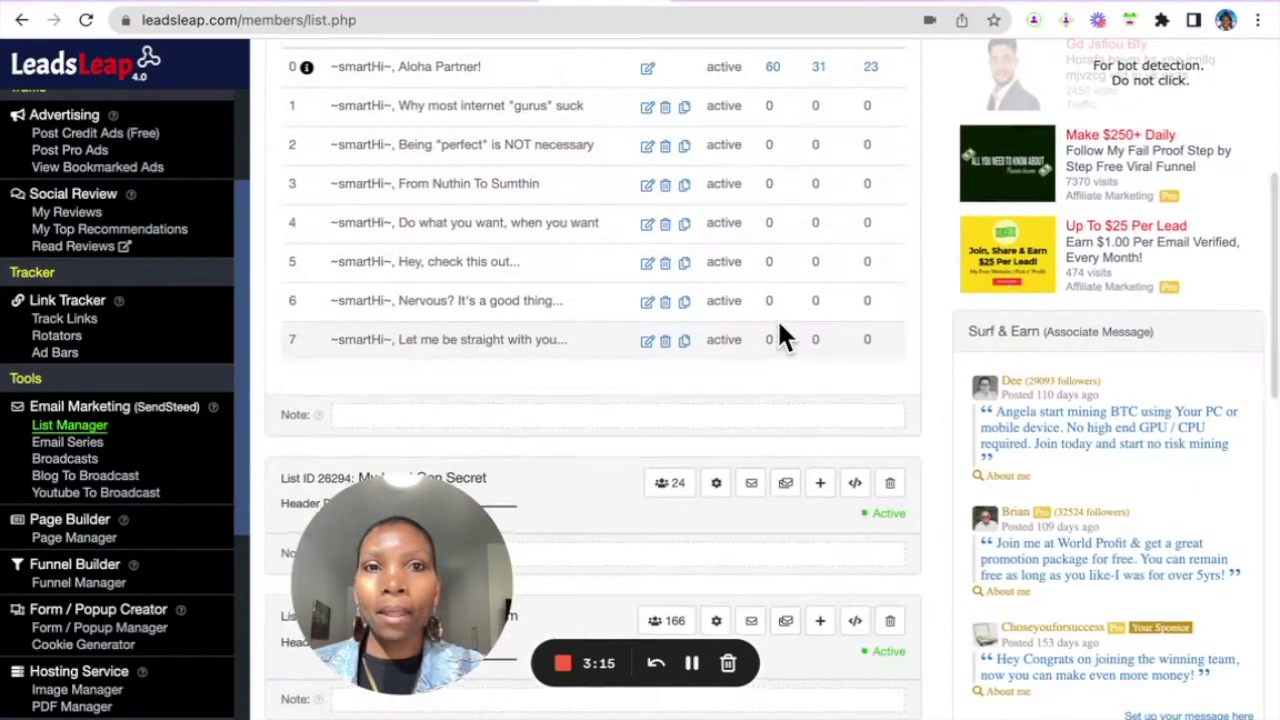
scroll(777, 318, "up", 1)
scroll(777, 318, "down", 1)
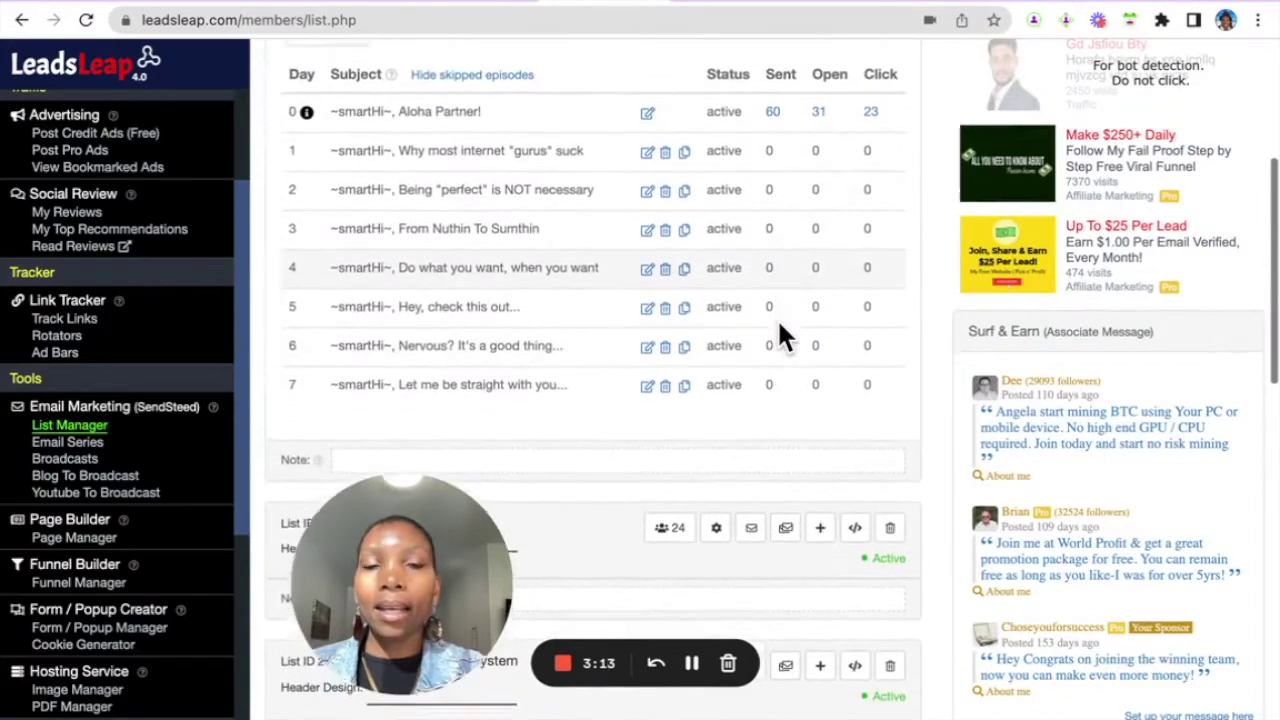
scroll(777, 330, "up", 2)
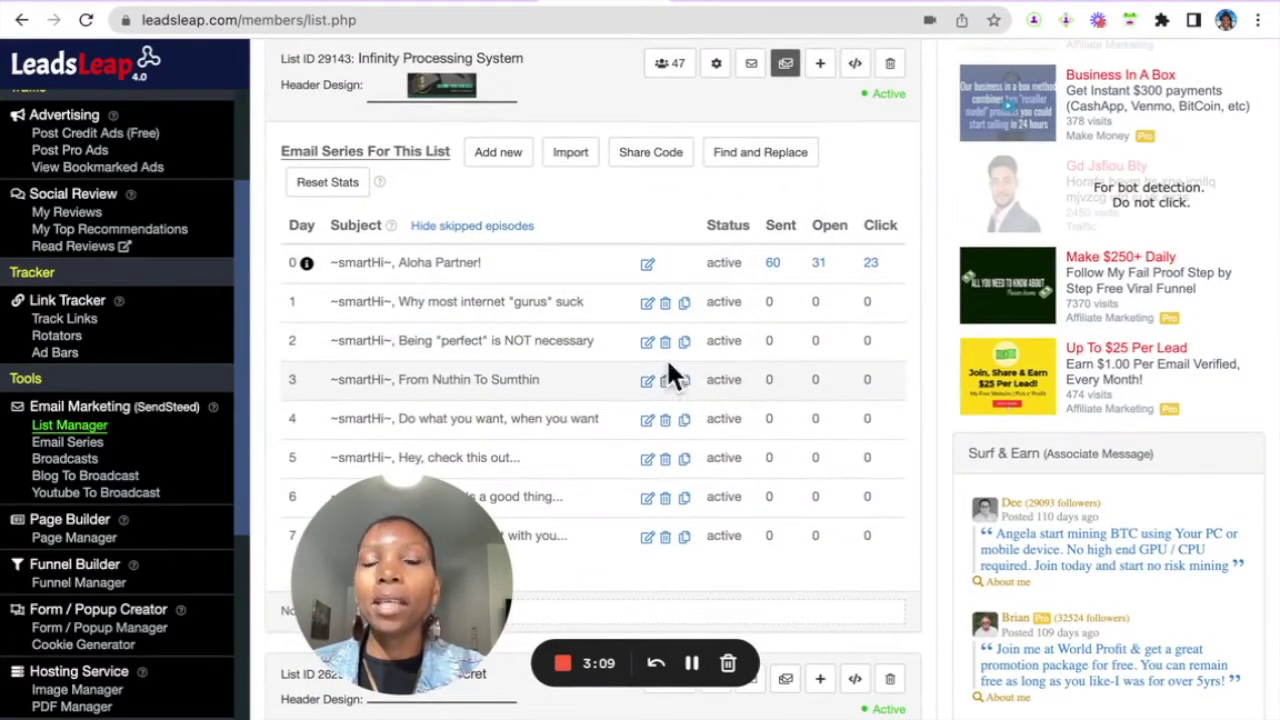
left_click(647, 303)
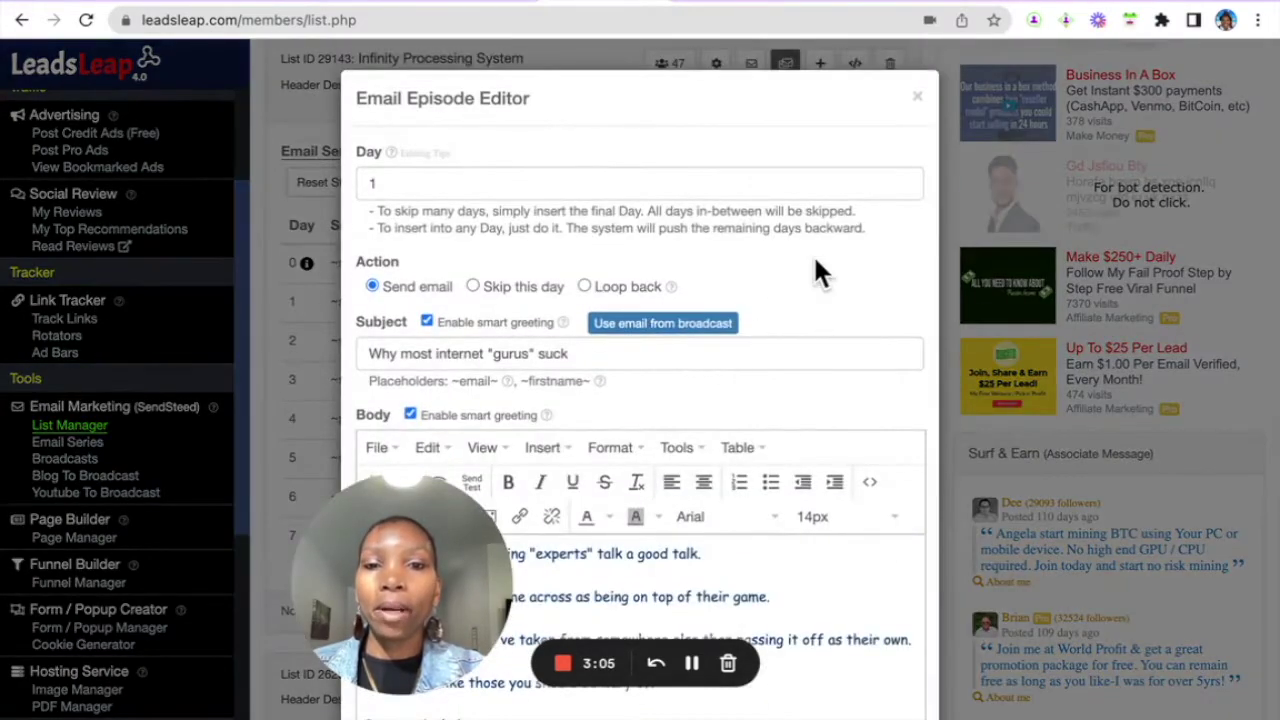
- Select the day 1 email's whole closing line, 'Check This Out Below 👇'
scroll(810, 265, "down", 6)
scroll(790, 272, "up", 3)
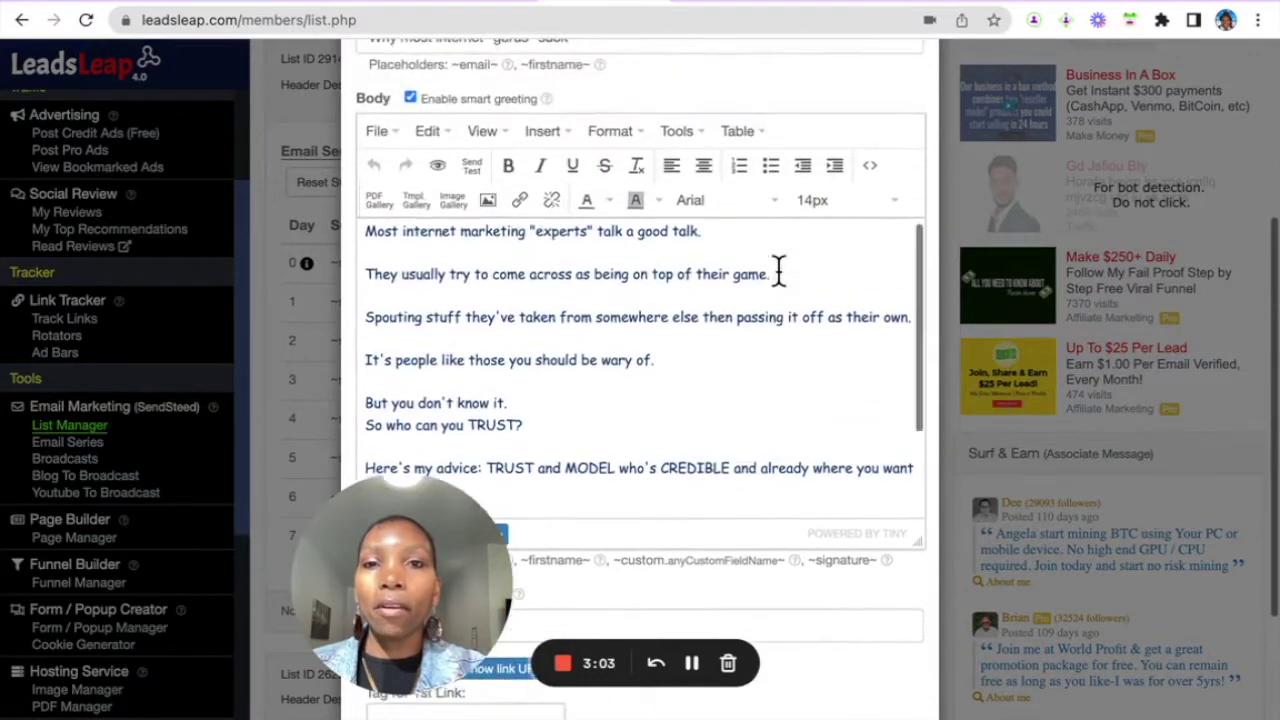
scroll(776, 265, "down", 5)
scroll(774, 262, "up", 3)
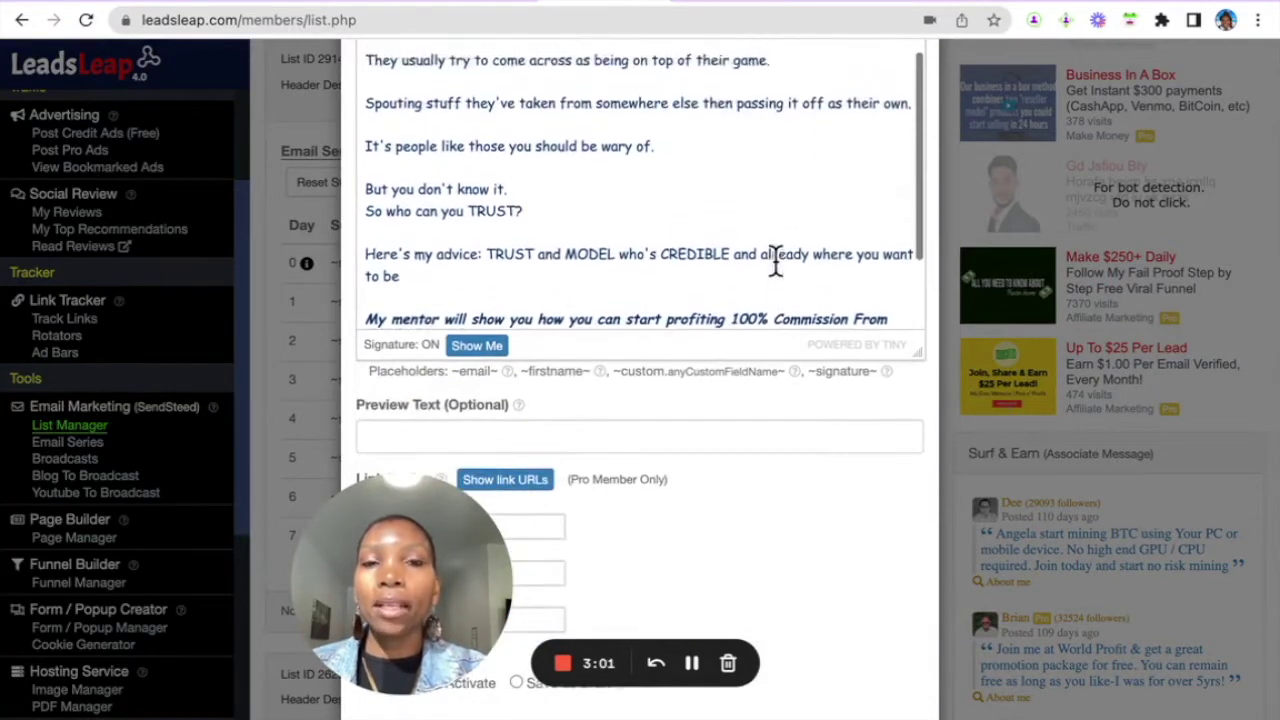
scroll(772, 260, "down", 2)
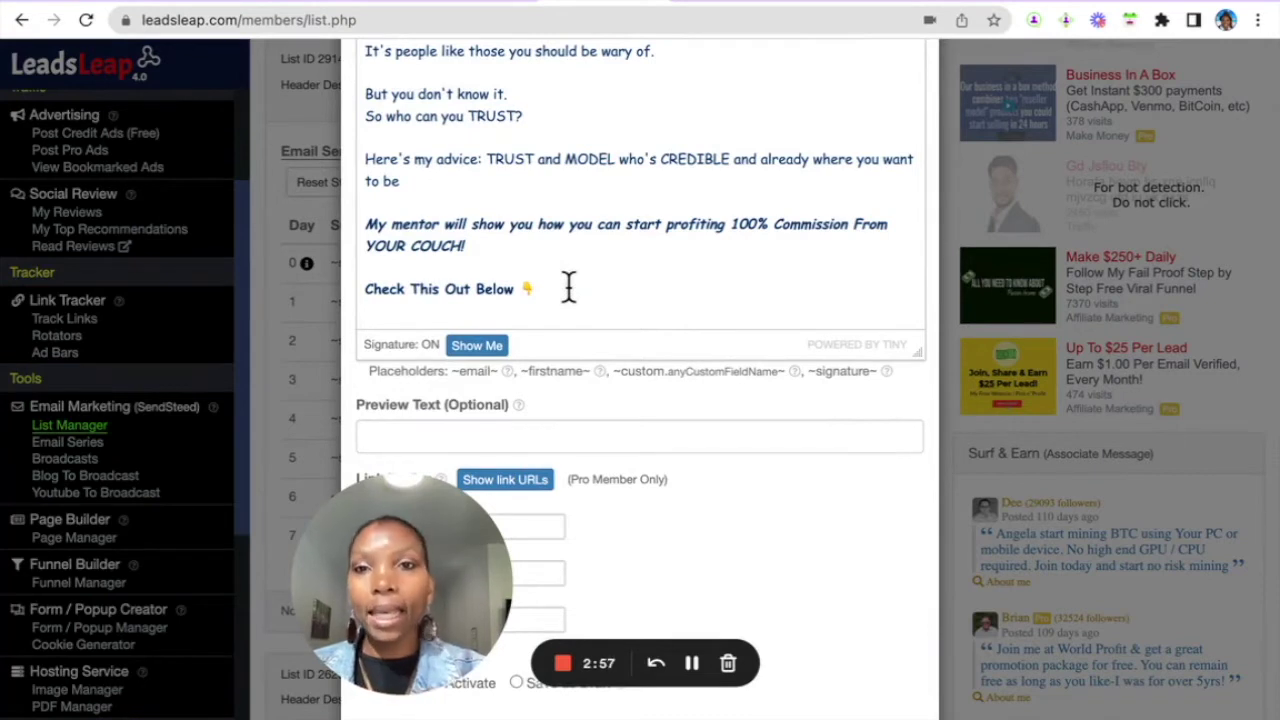
scroll(568, 288, "up", 3)
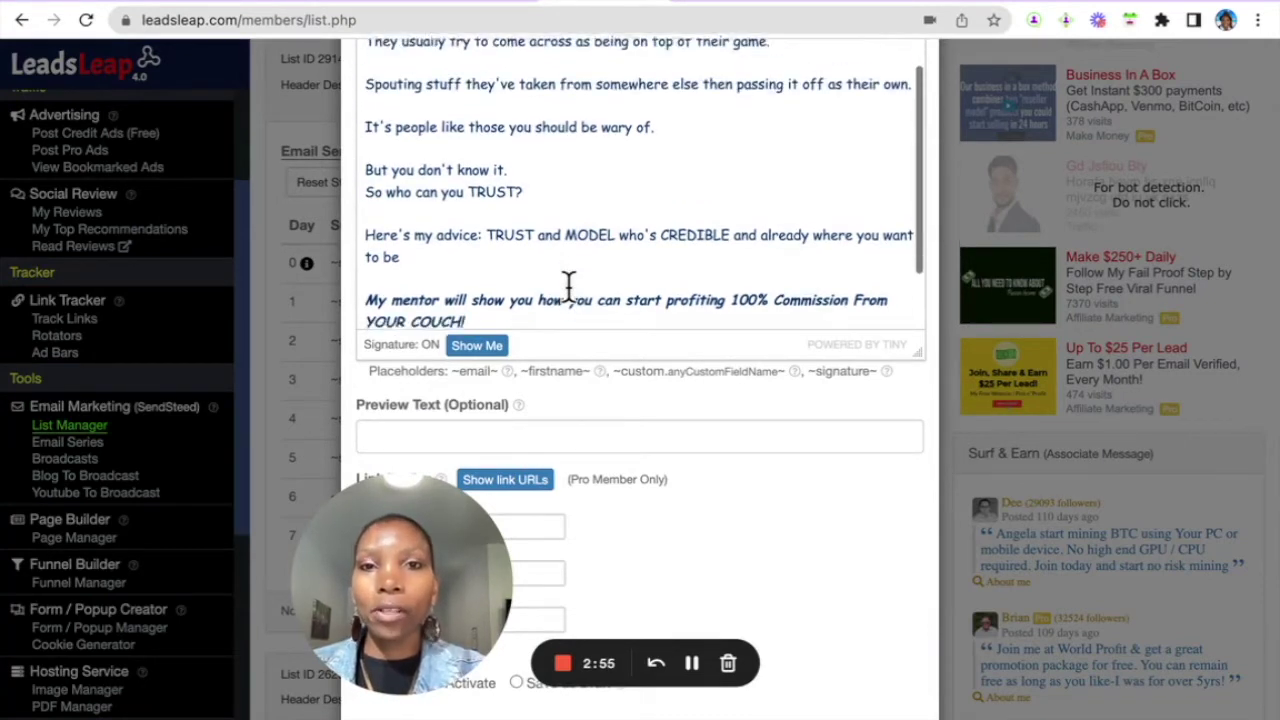
scroll(568, 288, "down", 3)
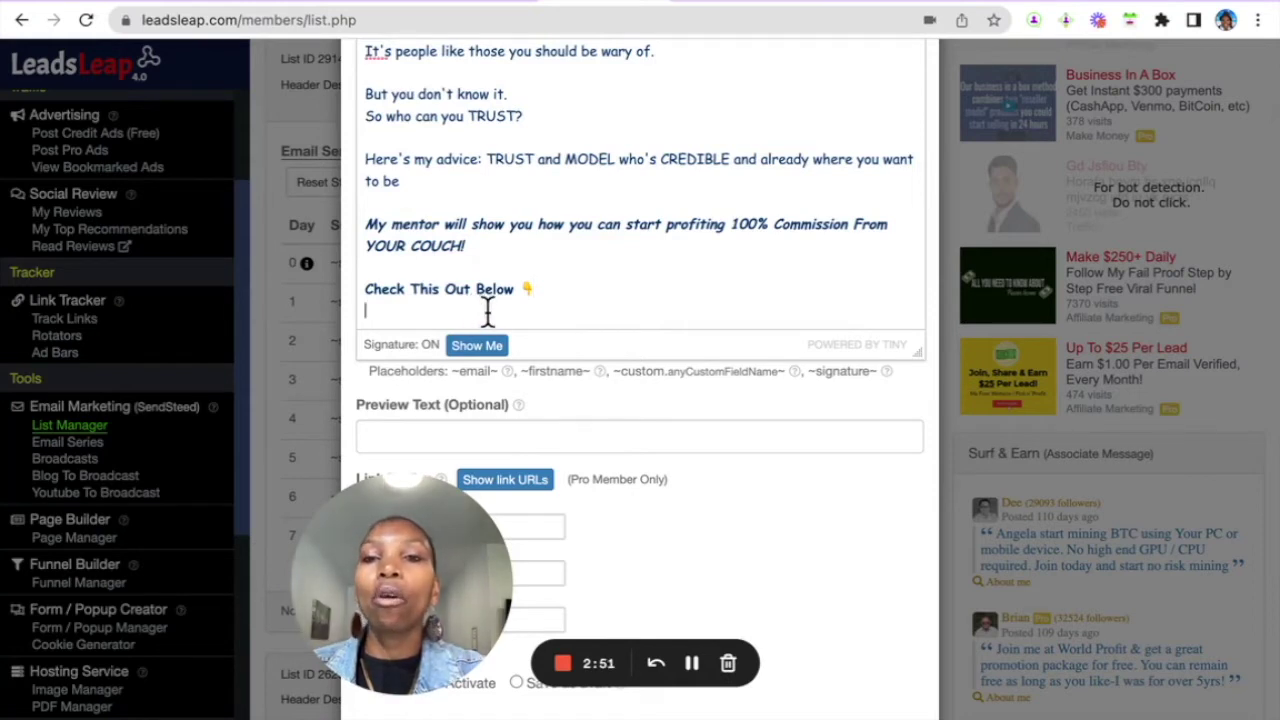
scroll(620, 285, "down", 1)
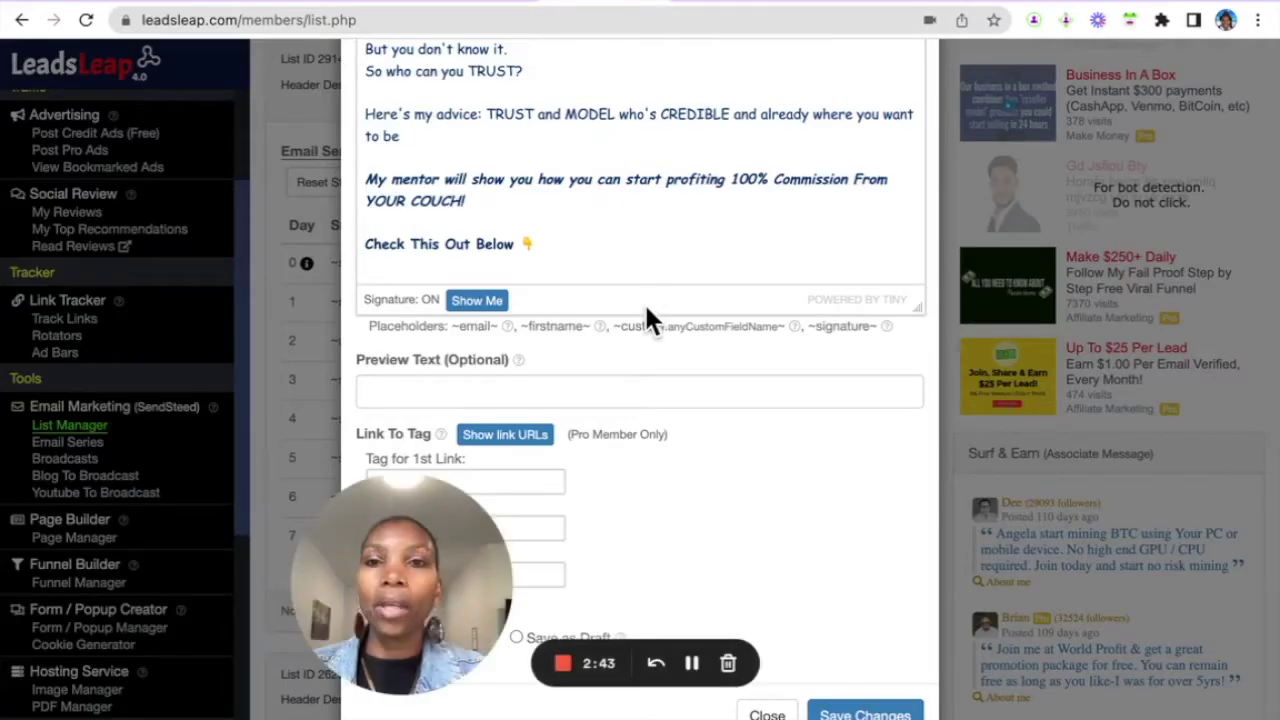
left_click(500, 284)
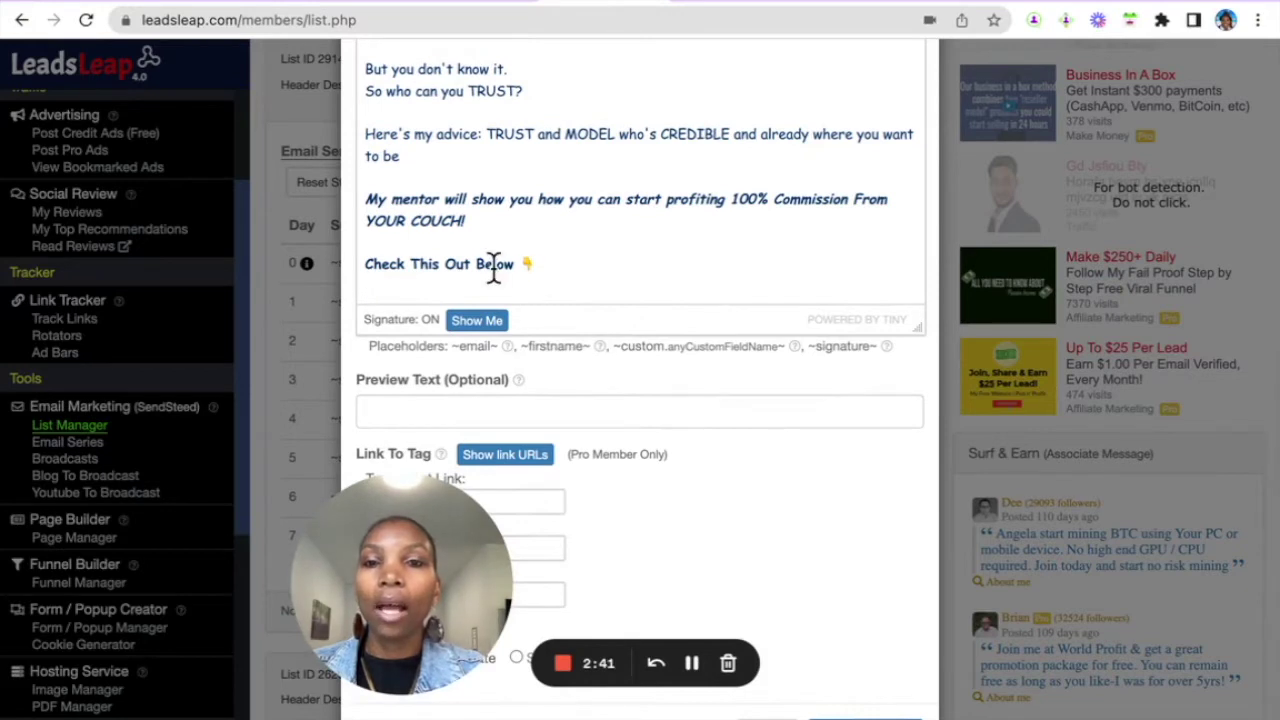
double_click(478, 265)
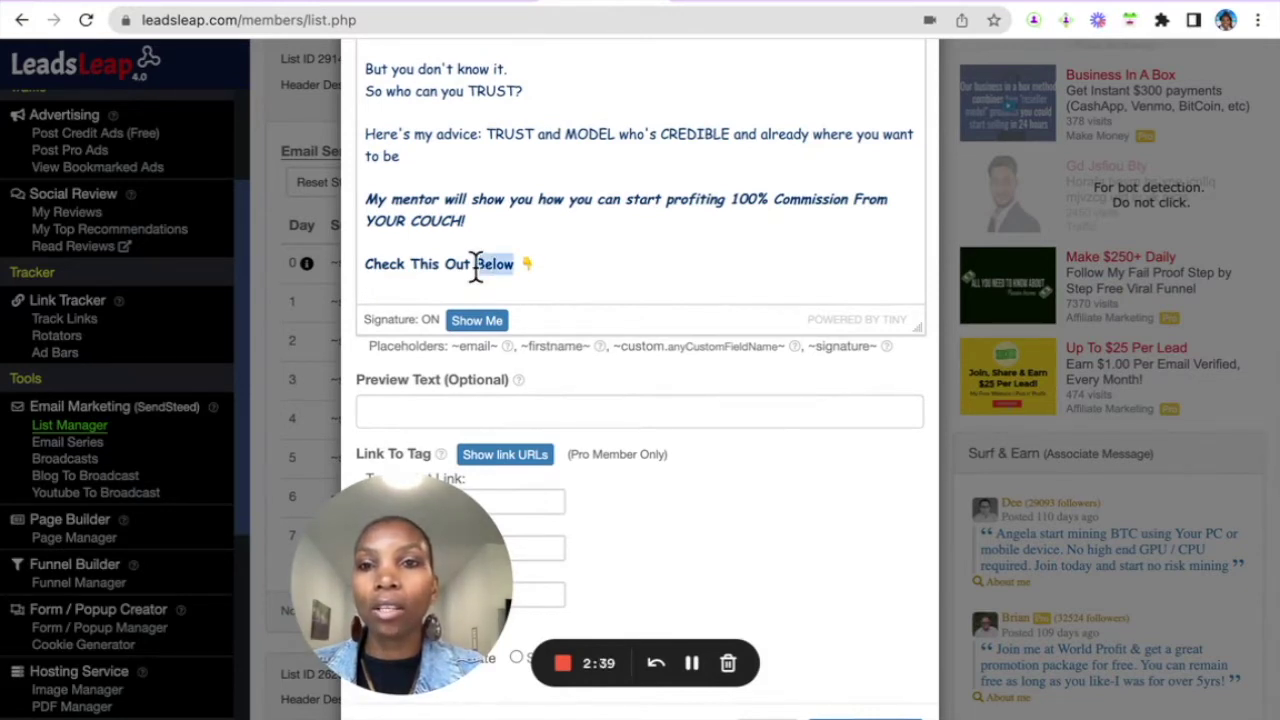
triple_click(476, 265)
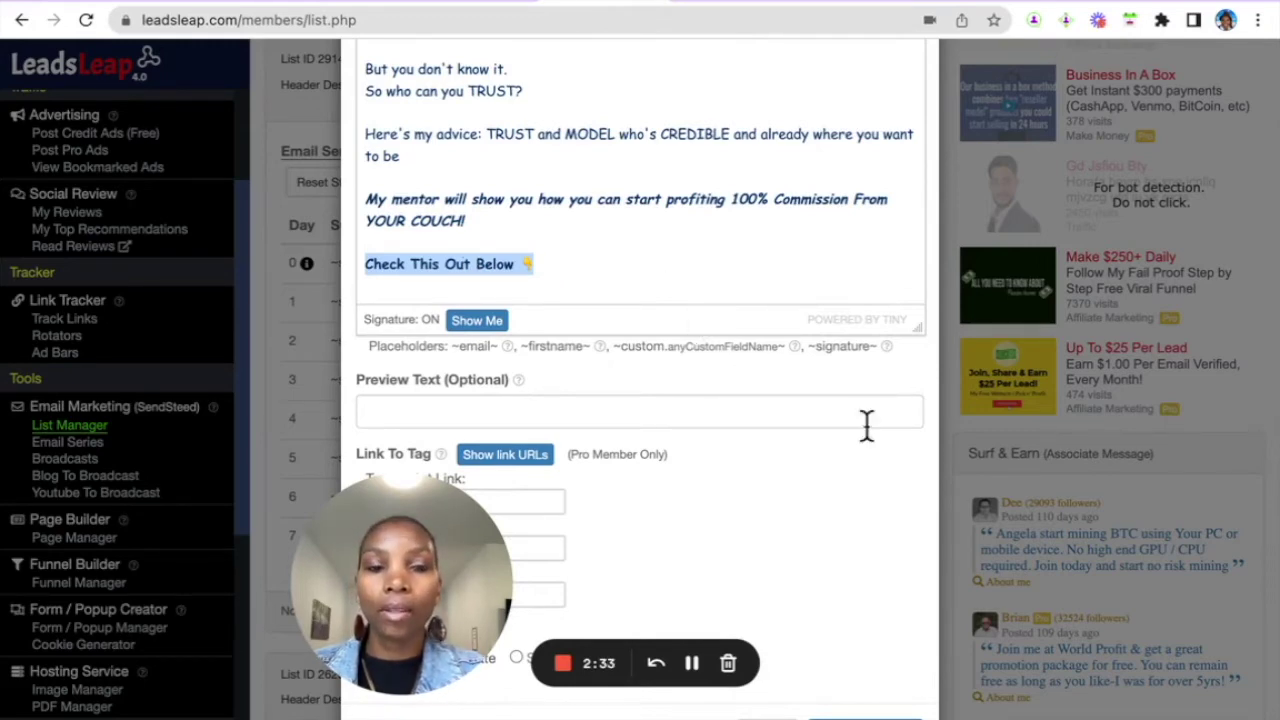
- Bring up the Insert link dialog for the selected closing line
scroll(927, 464, "up", 2)
scroll(927, 464, "up", 2)
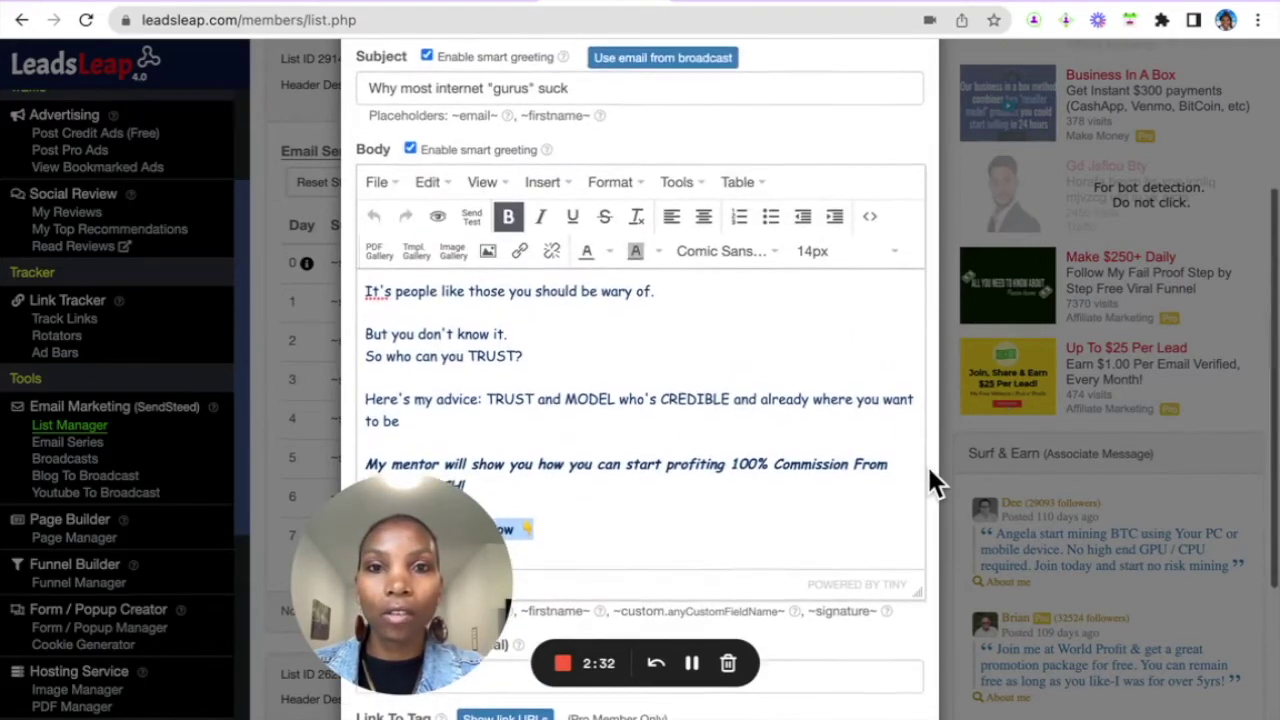
left_click(521, 250)
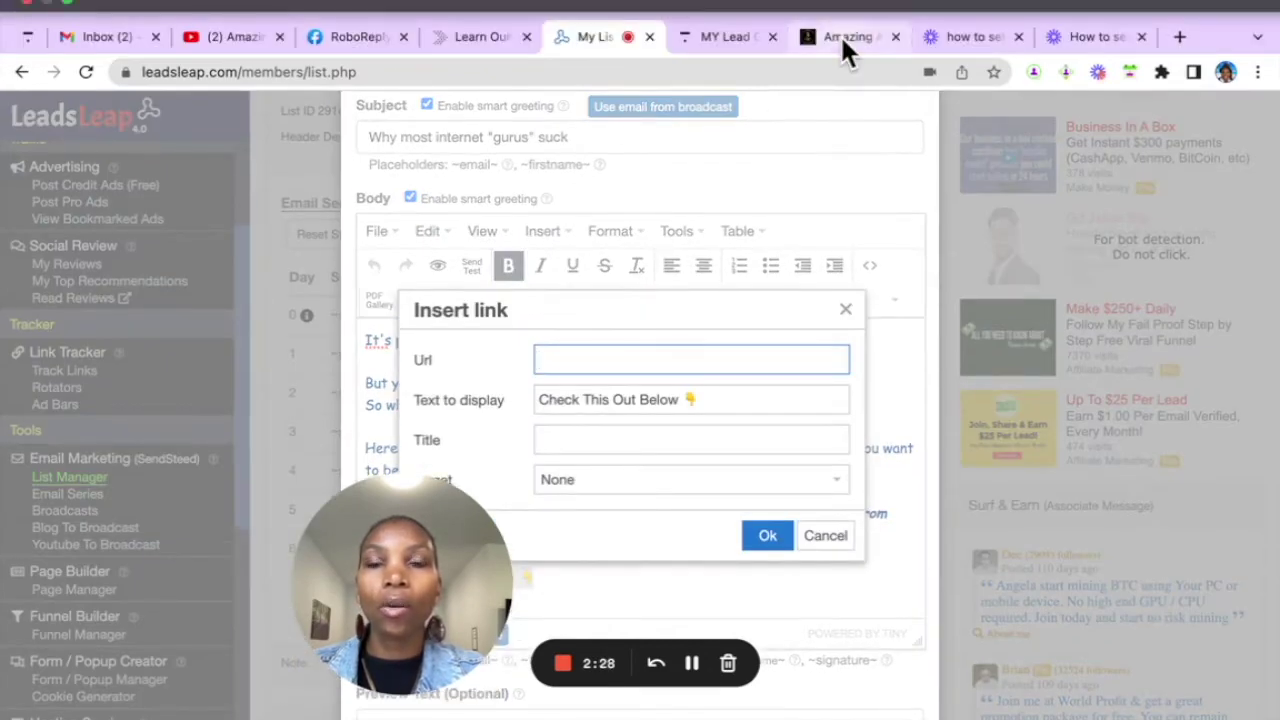
- Check the Infinity page, set link Target to New window, then cancel the Insert link dialog
left_click(842, 44)
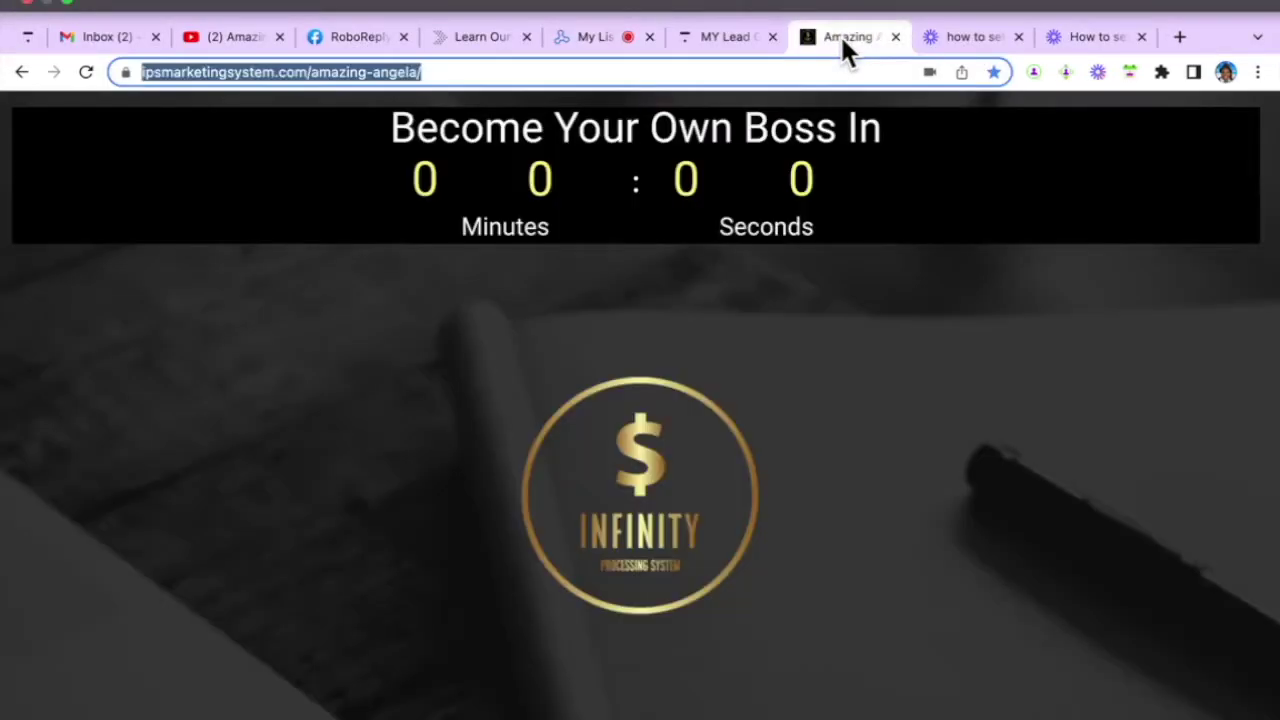
left_click(598, 44)
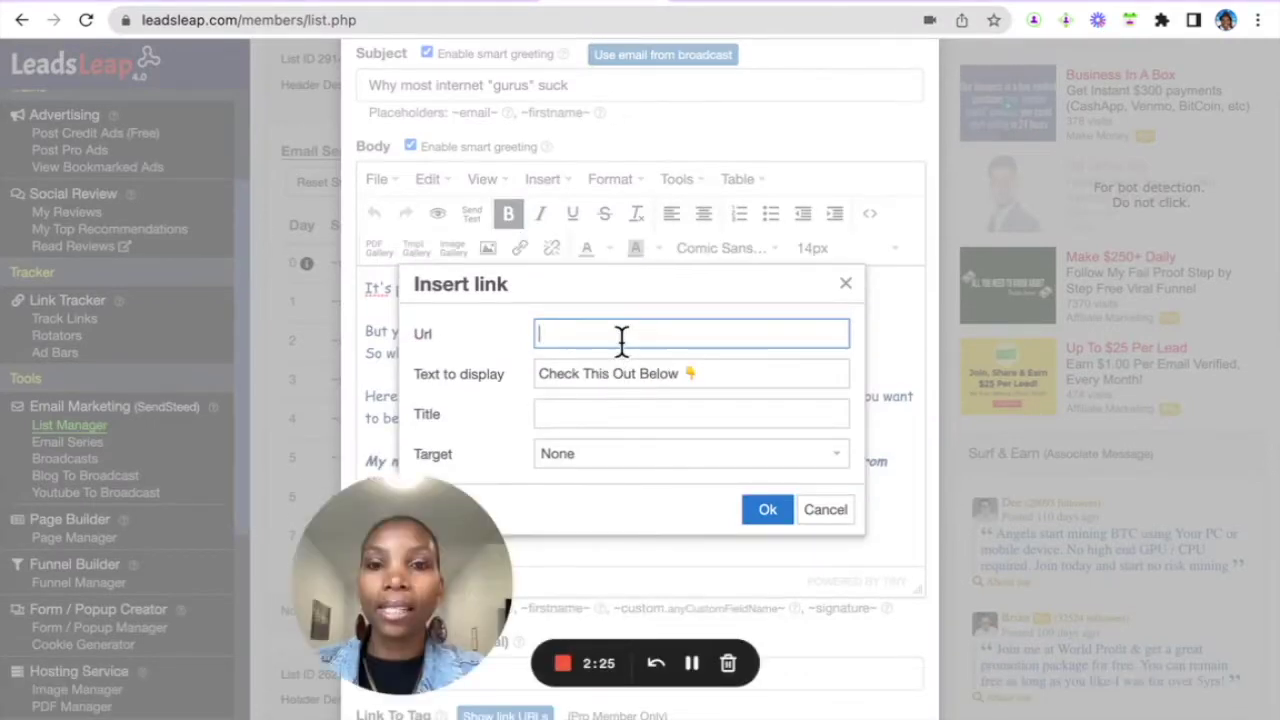
left_click(628, 456)
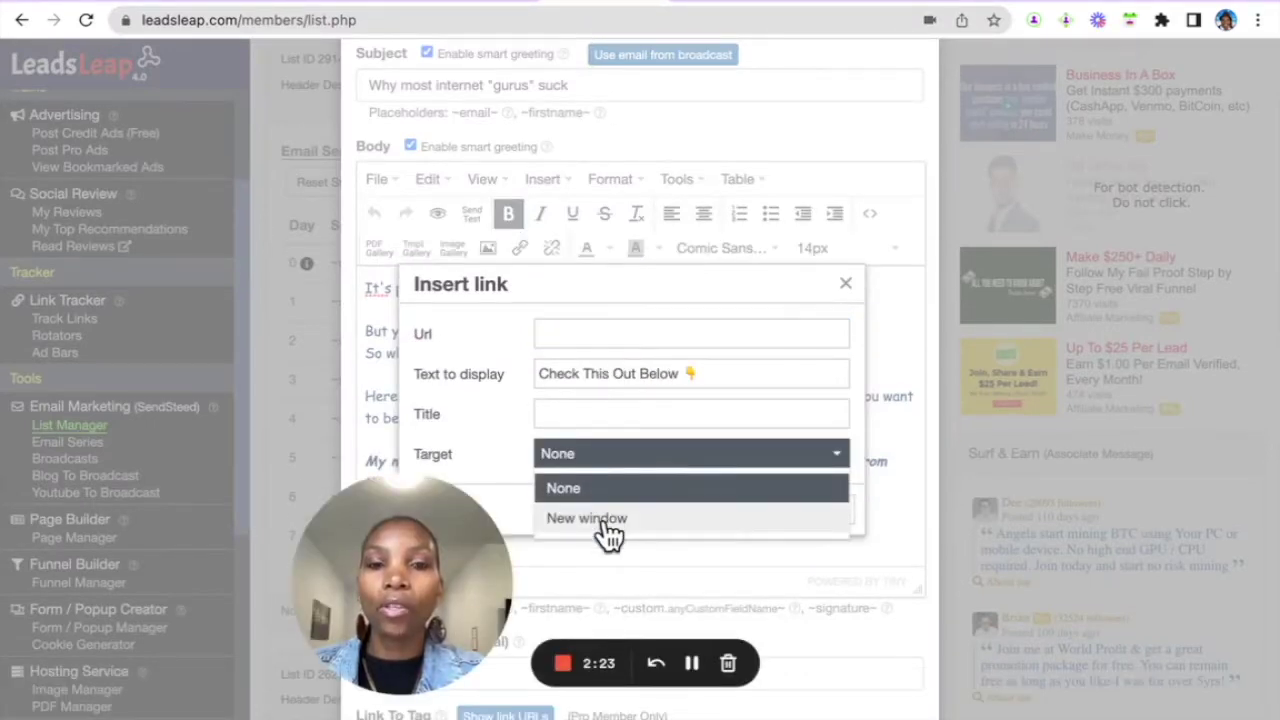
left_click(600, 531)
left_click(824, 512)
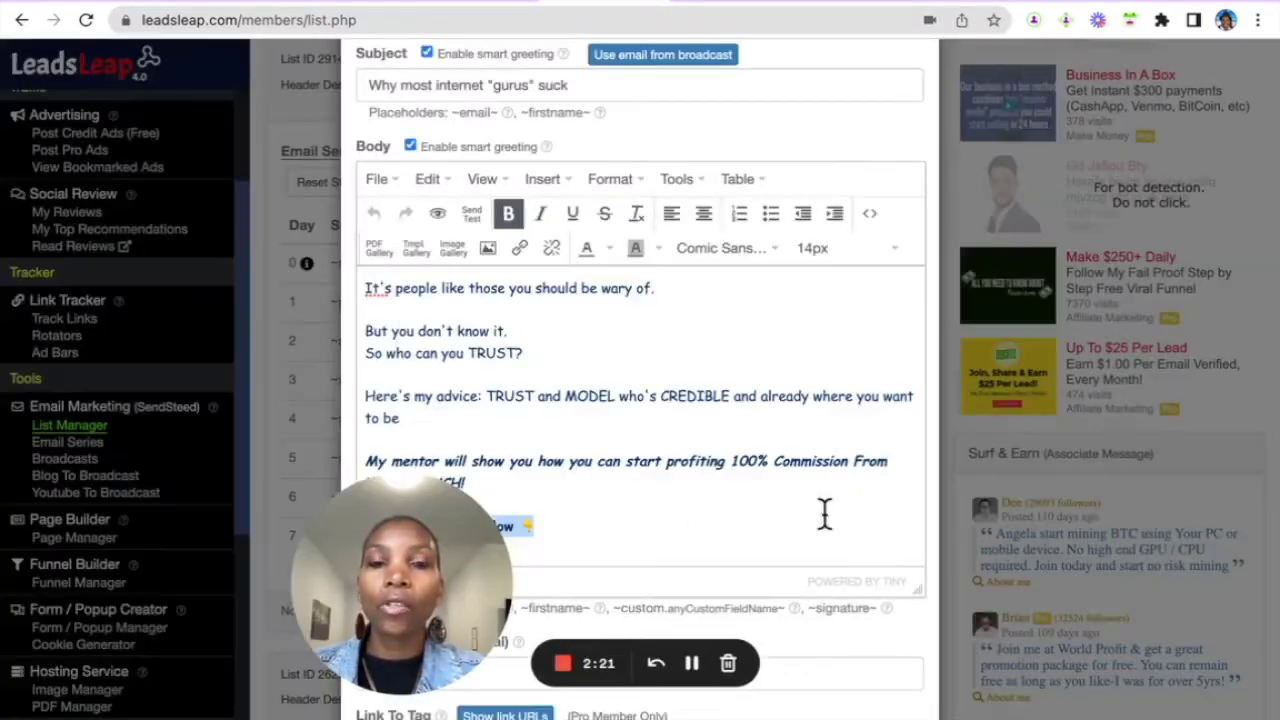
- Recheck the Infinity page and deselect the closing line, leaving it as plain text
scroll(694, 391, "down", 3)
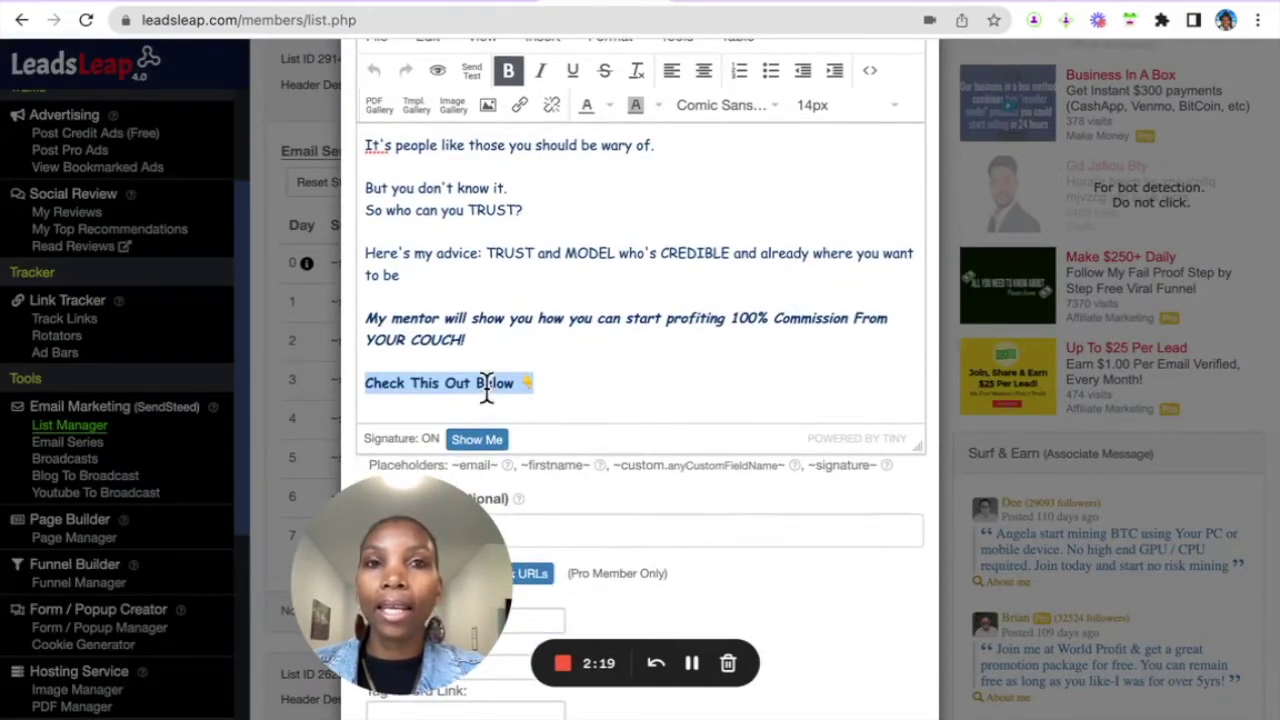
left_click(845, 5)
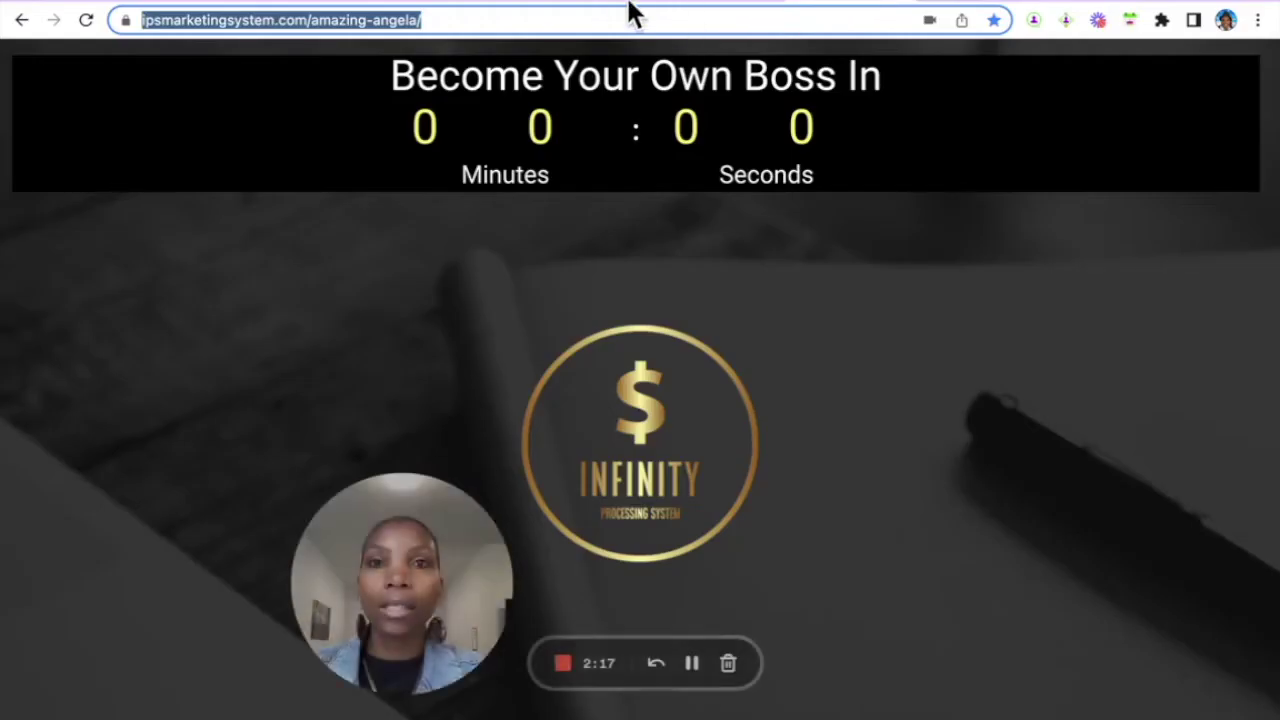
left_click(595, 5)
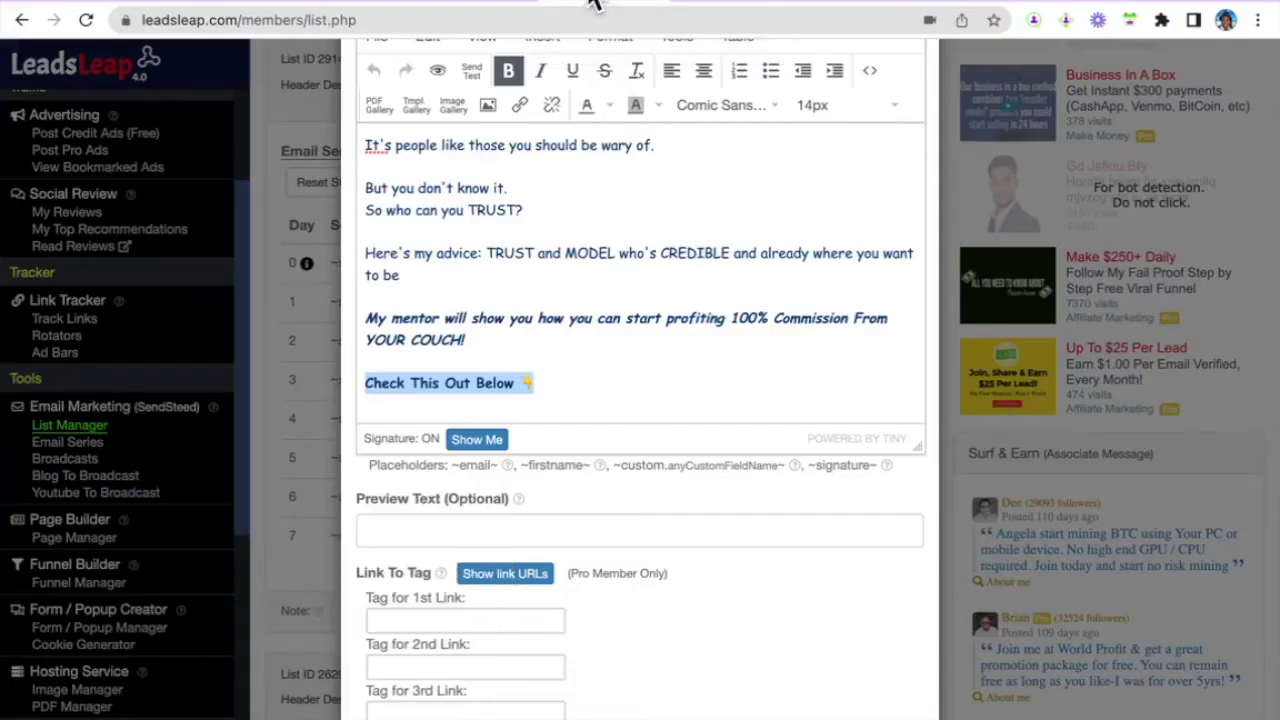
left_click(571, 389)
scroll(580, 255, "up", 3)
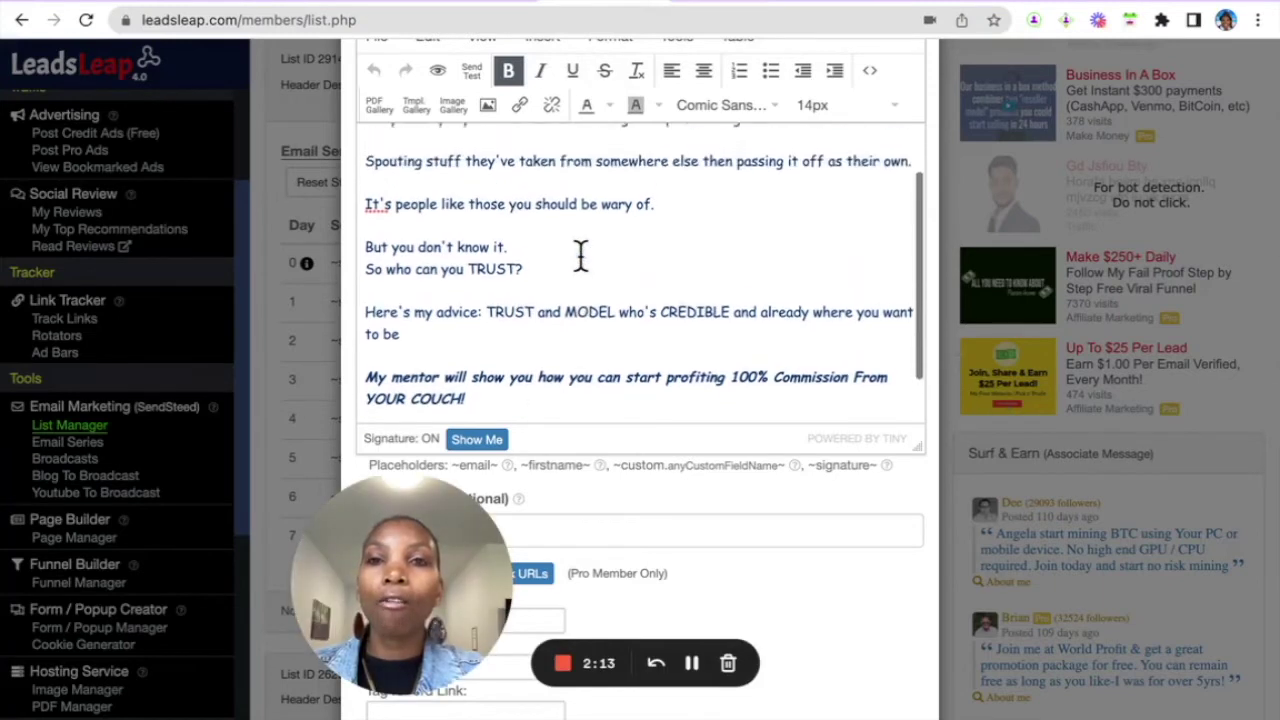
scroll(580, 255, "down", 3)
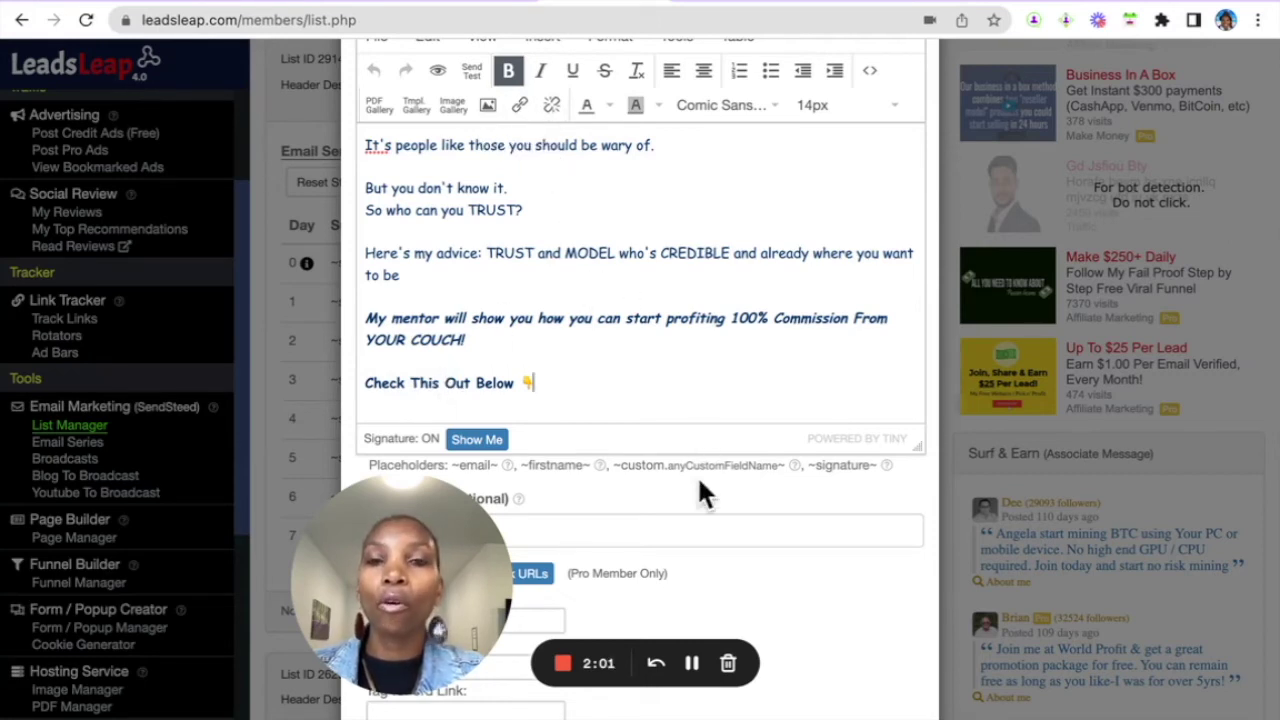
scroll(697, 478, "down", 3)
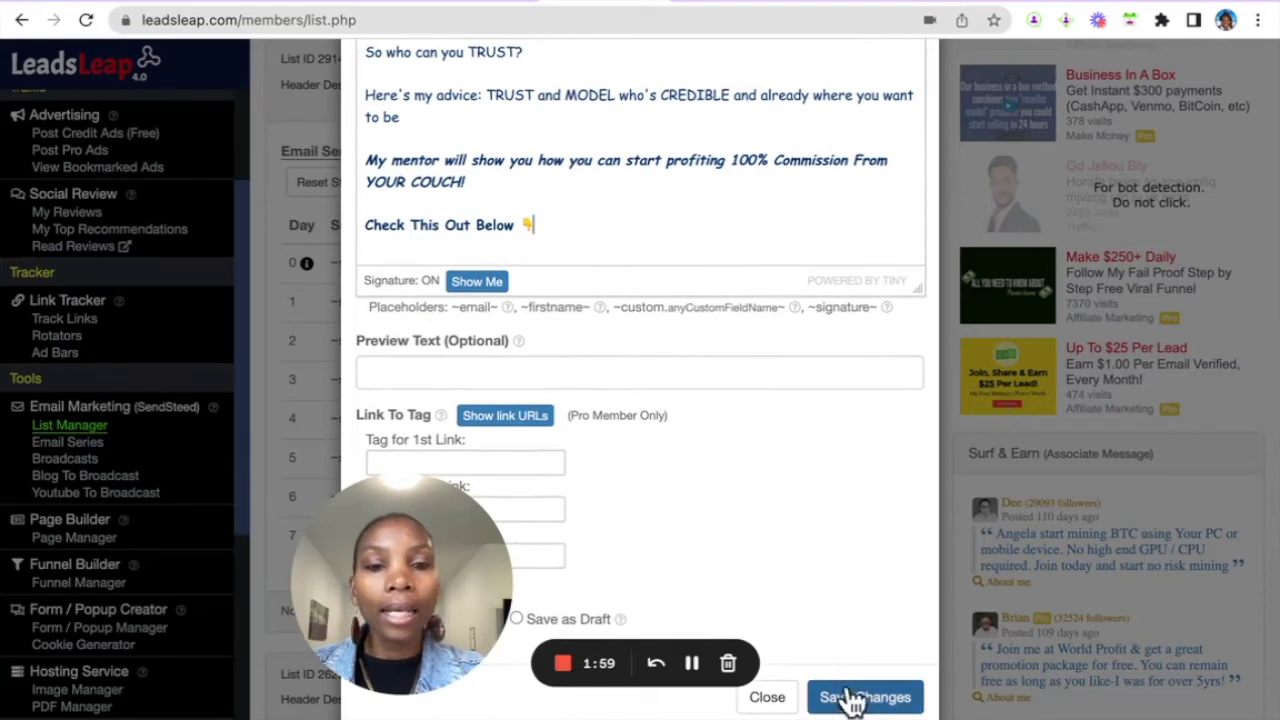
- Save the day 1 email and show the Infinity Processing System list's welcome email again
left_click(768, 698)
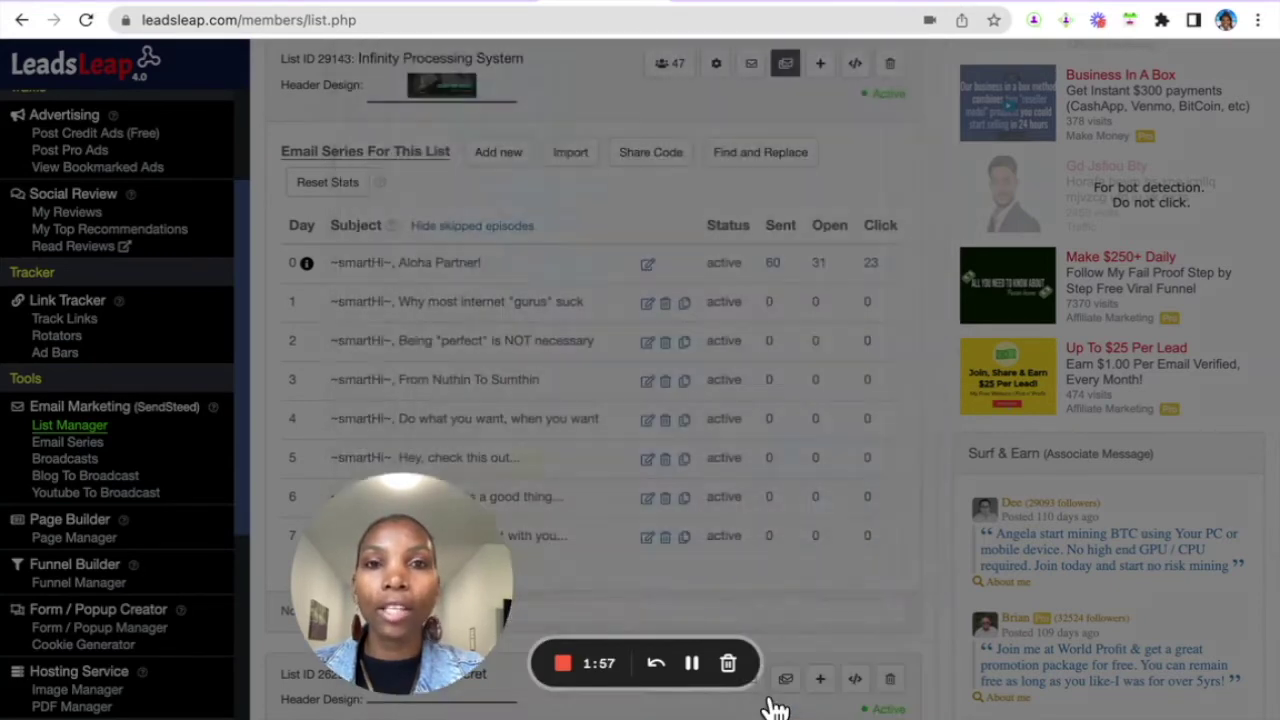
scroll(729, 440, "up", 2)
scroll(727, 410, "up", 1)
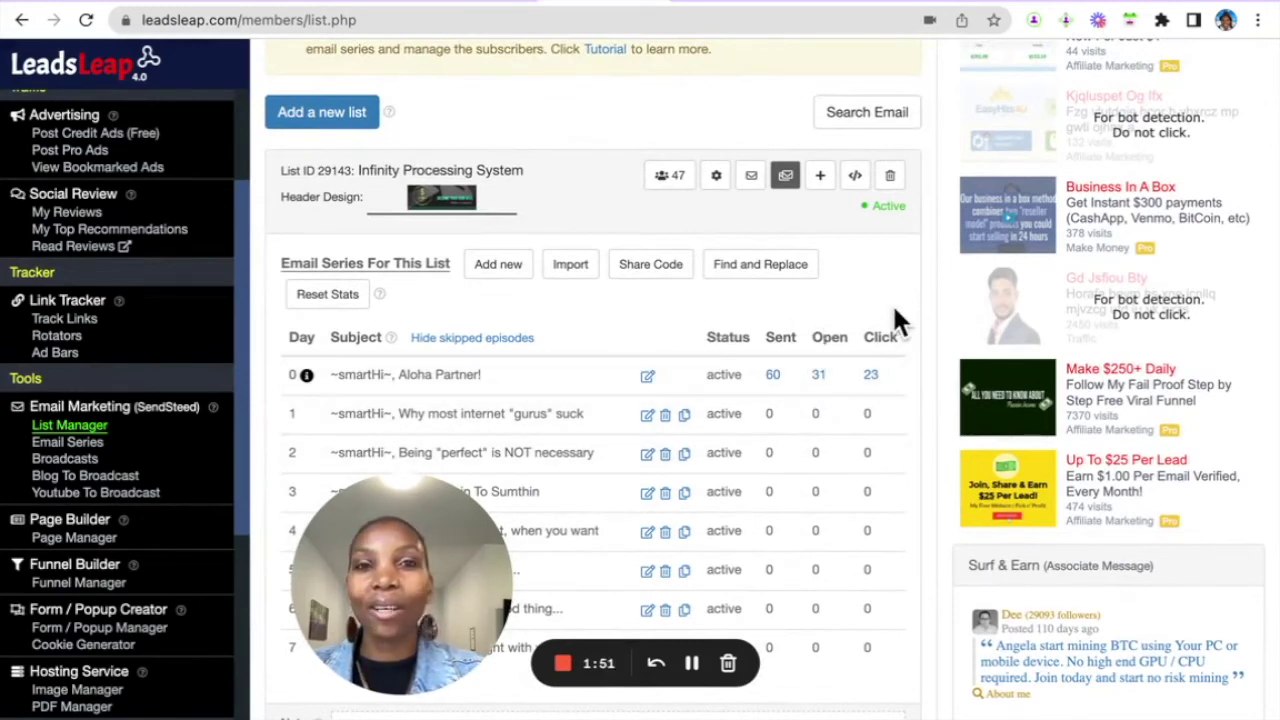
scroll(895, 318, "up", 2)
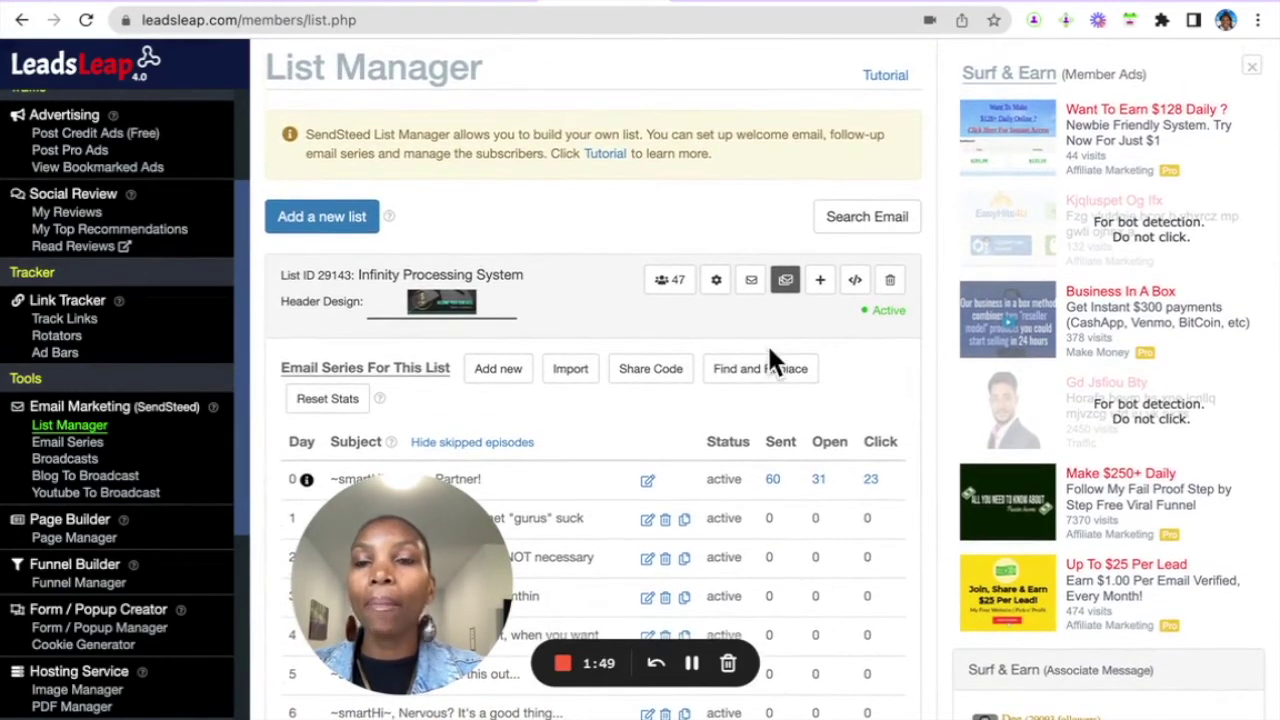
left_click(750, 292)
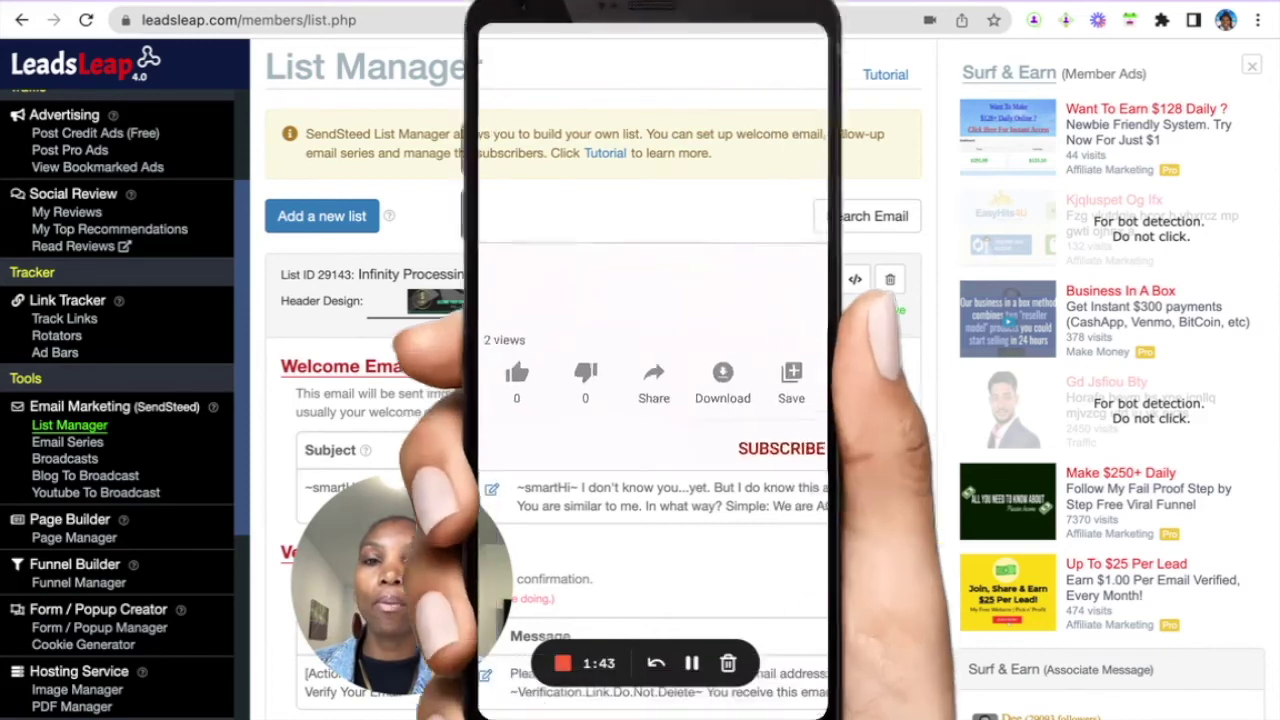
left_click(785, 280)
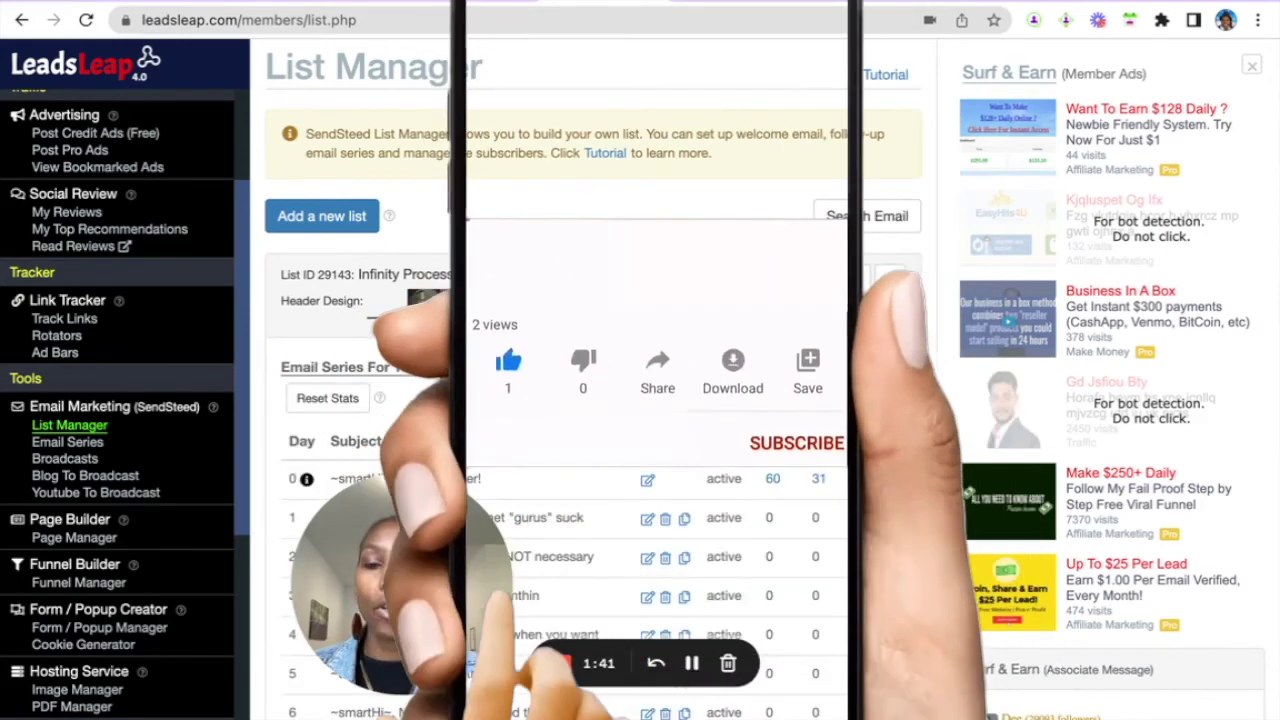